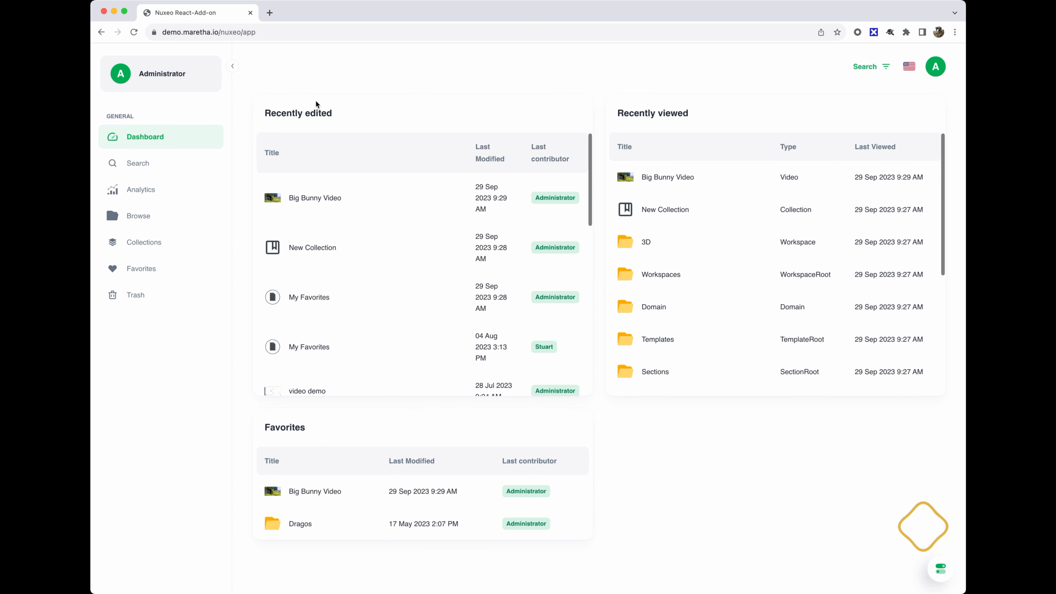
- Search for documents between 10 MB and 100 MB, and repeat the search for the 100 KB to 1 MB and 1 MB to 10 MB ranges
{"action": "left_click", "coordinate": [146, 167]}
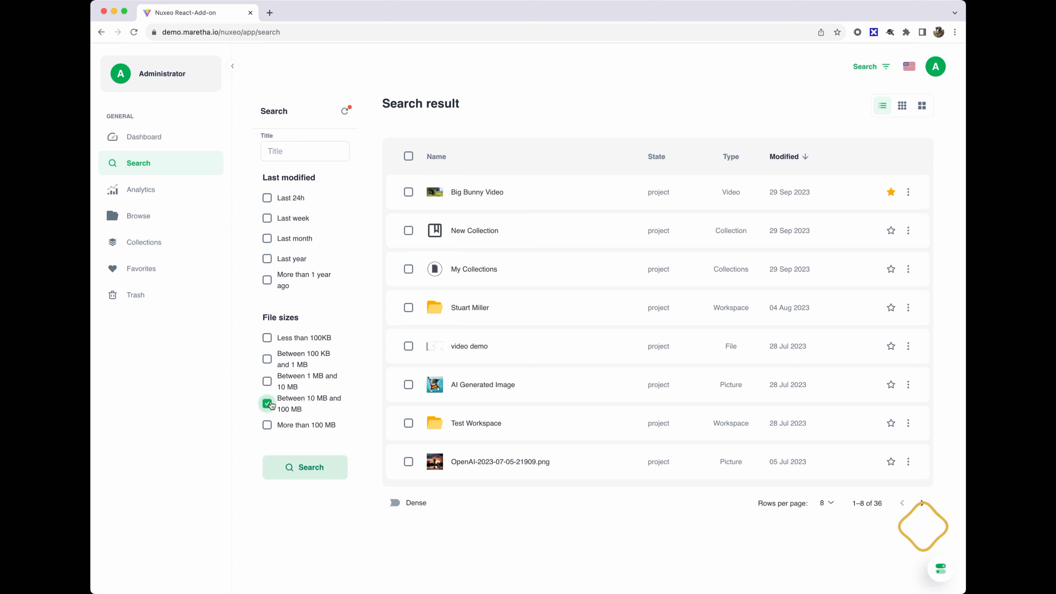
{"action": "left_click", "coordinate": [299, 467]}
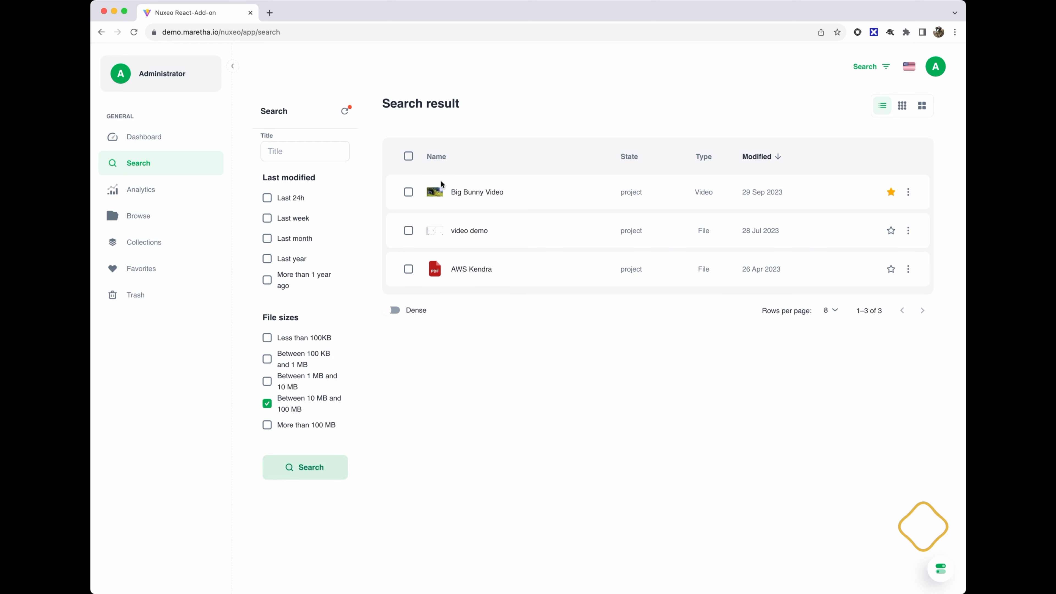
{"action": "left_click", "coordinate": [267, 407]}
{"action": "left_click", "coordinate": [267, 381]}
{"action": "left_click", "coordinate": [267, 359]}
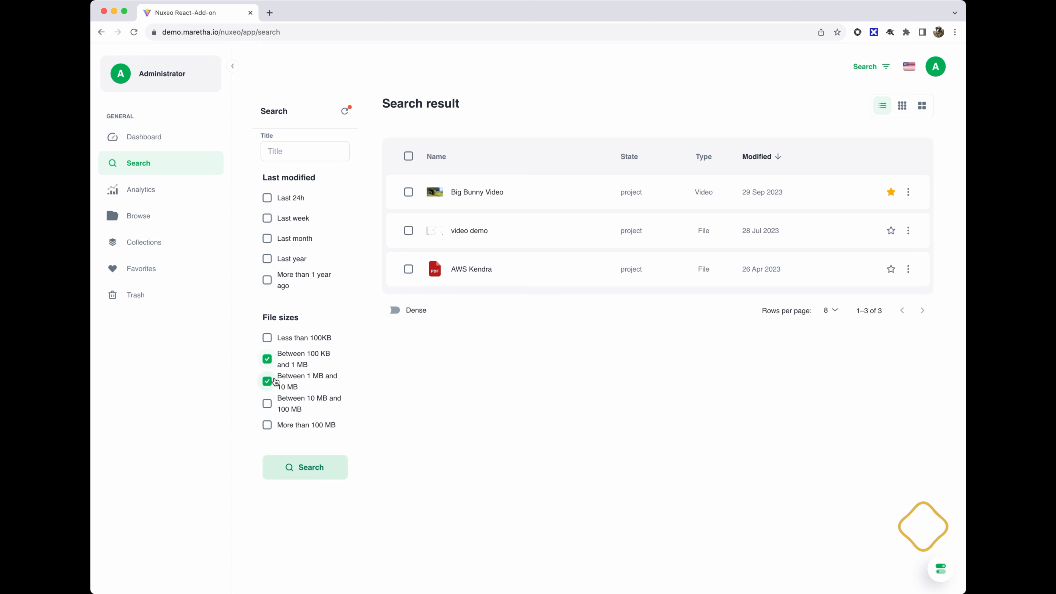
{"action": "left_click", "coordinate": [307, 475]}
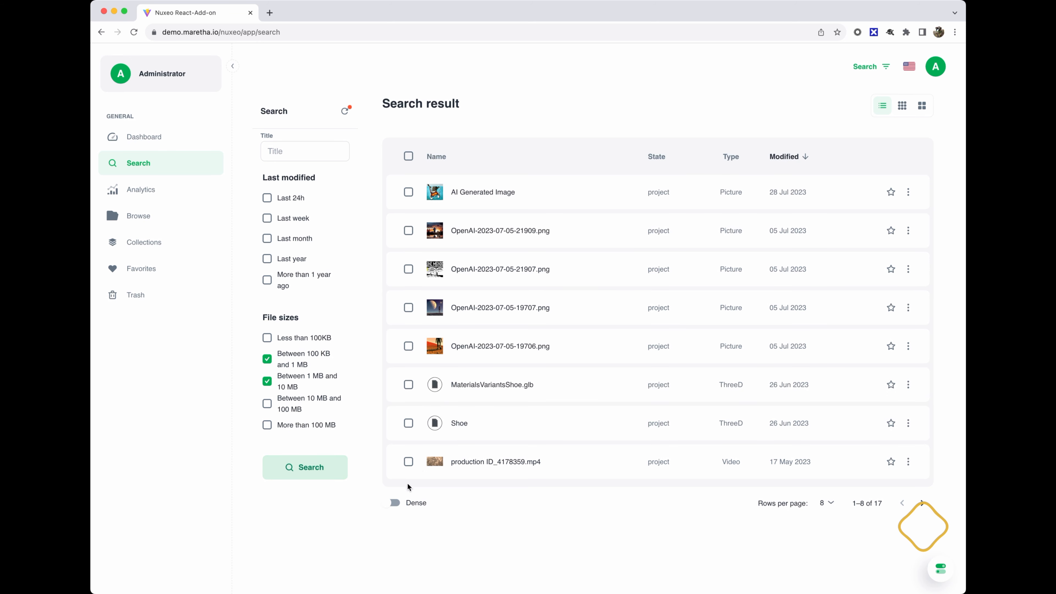
- Show the file-size search results in dense layout with 16 rows per page and look through the list
{"action": "left_click", "coordinate": [394, 503]}
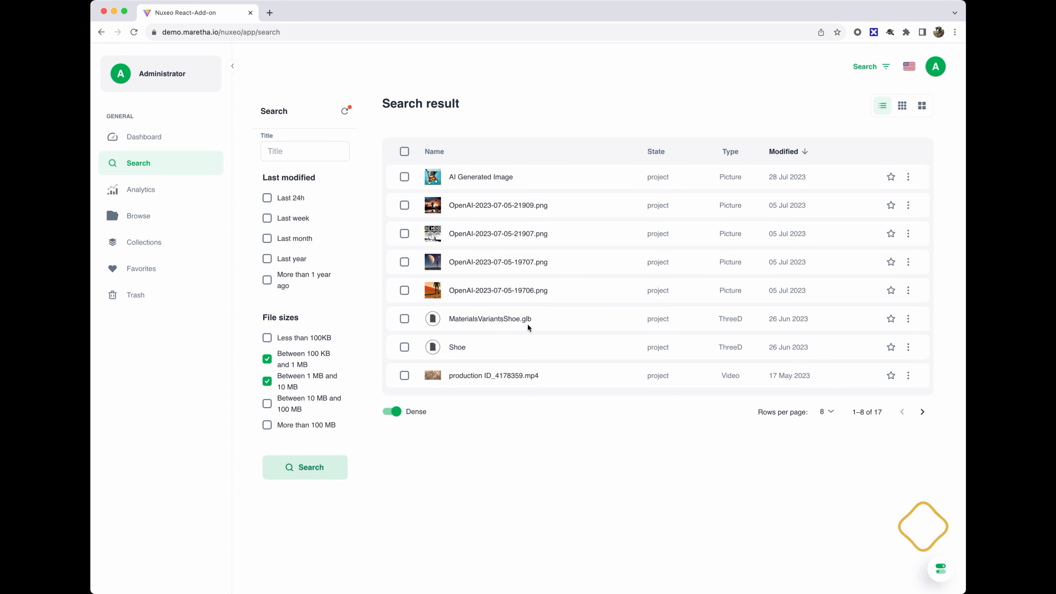
{"action": "left_click", "coordinate": [829, 412]}
{"action": "left_click", "coordinate": [823, 470]}
{"action": "scroll", "coordinate": [585, 433], "scroll_direction": "down", "scroll_amount": 3}
{"action": "scroll", "coordinate": [586, 437], "scroll_direction": "up", "scroll_amount": 3}
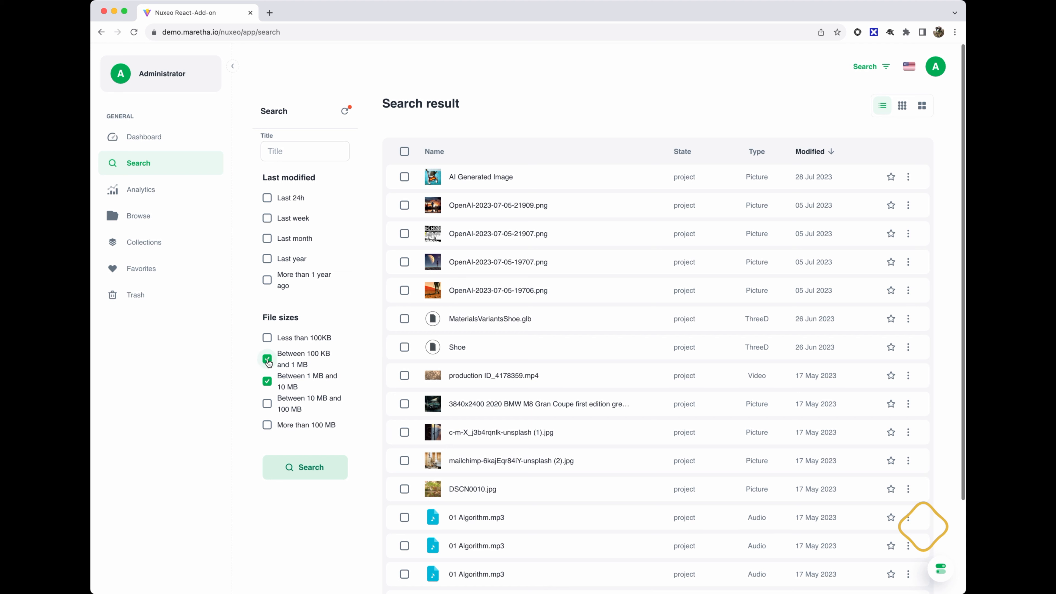
{"action": "left_click", "coordinate": [267, 381]}
- Open the analytics and examine the charts for document types, top creators and mime types
{"action": "left_click", "coordinate": [146, 188]}
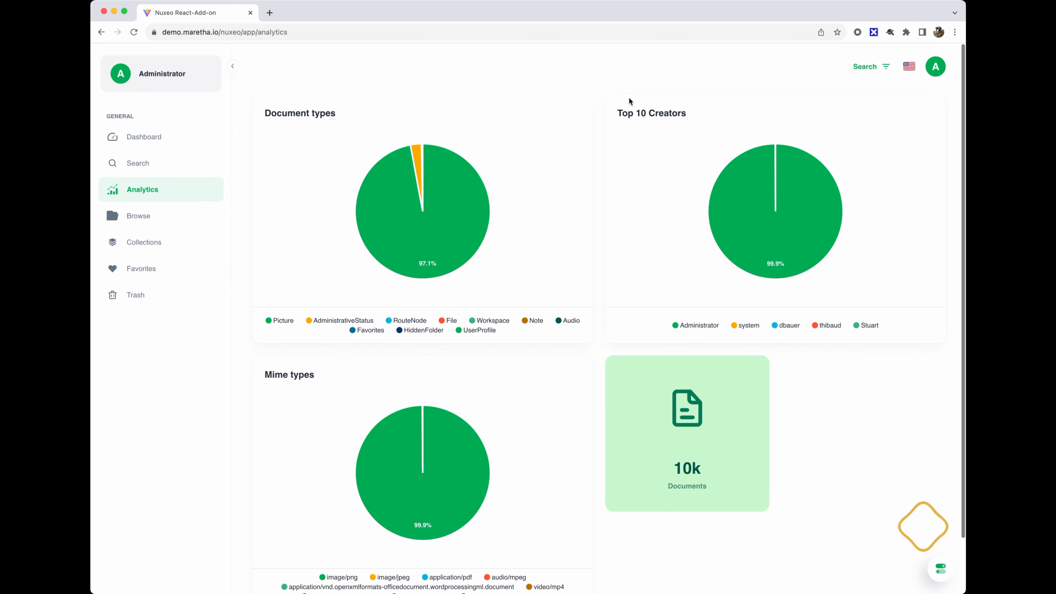
{"action": "scroll", "coordinate": [625, 207], "scroll_direction": "down", "scroll_amount": 1}
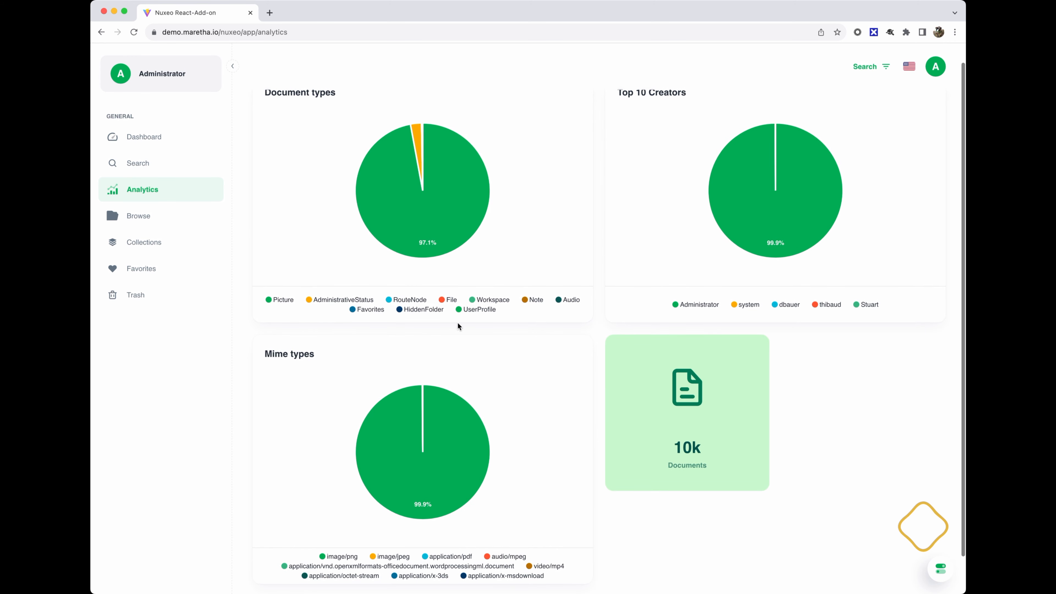
{"action": "scroll", "coordinate": [359, 432], "scroll_direction": "down", "scroll_amount": 1}
{"action": "mouse_move", "coordinate": [397, 452]}
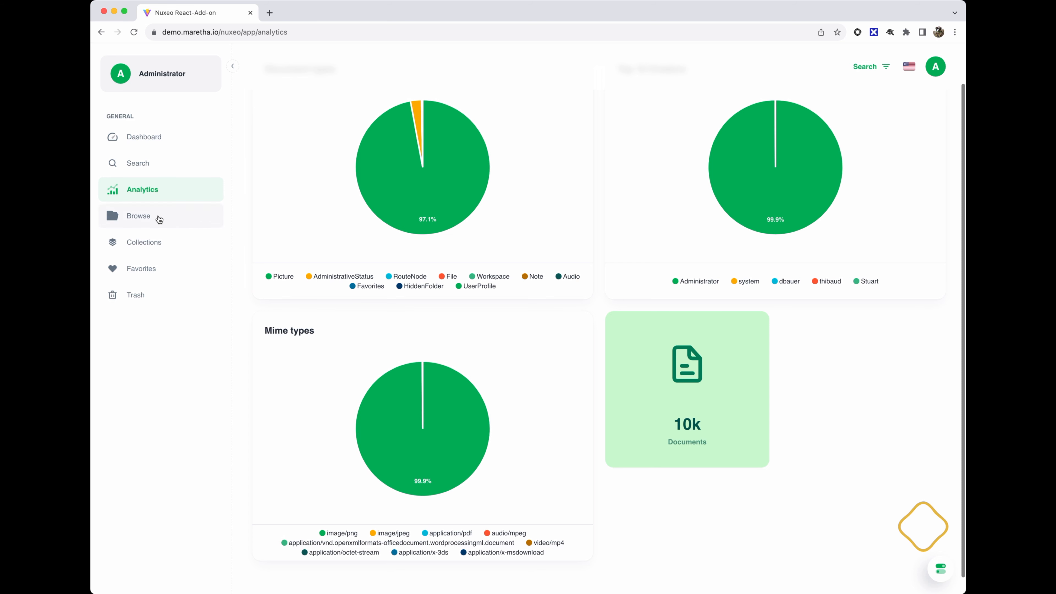
- Browse up the folder tree from the 3D workspace to Domain, and return to Workspaces
{"action": "left_click", "coordinate": [155, 217]}
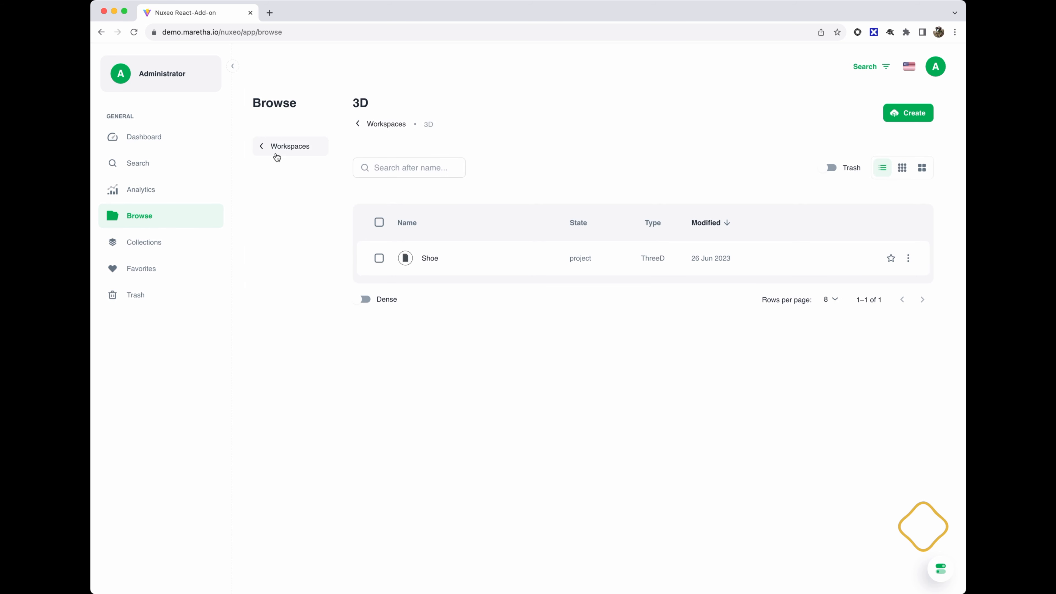
{"action": "left_click", "coordinate": [262, 148]}
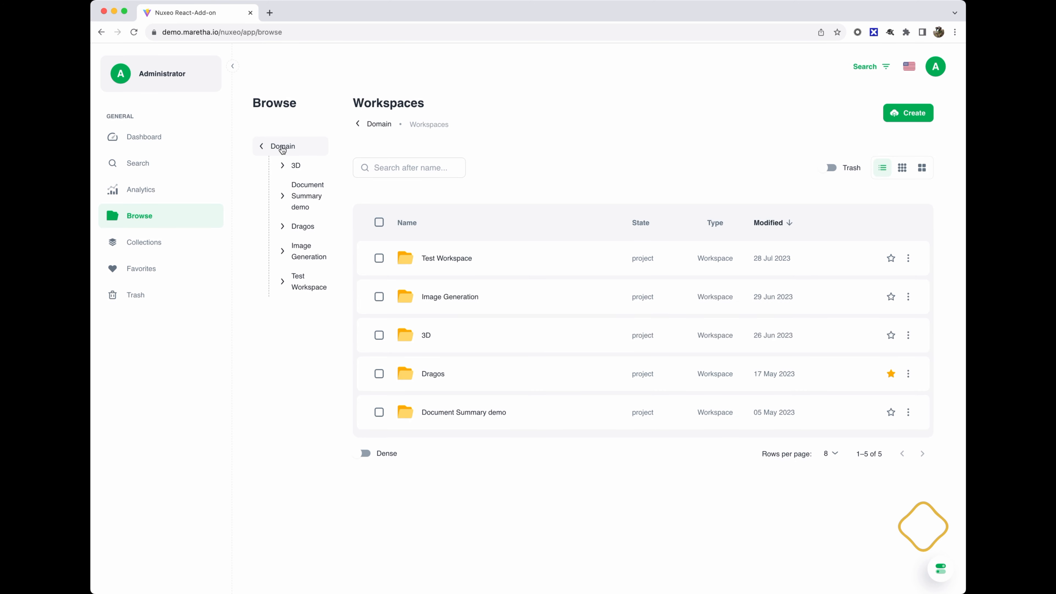
{"action": "left_click", "coordinate": [272, 151]}
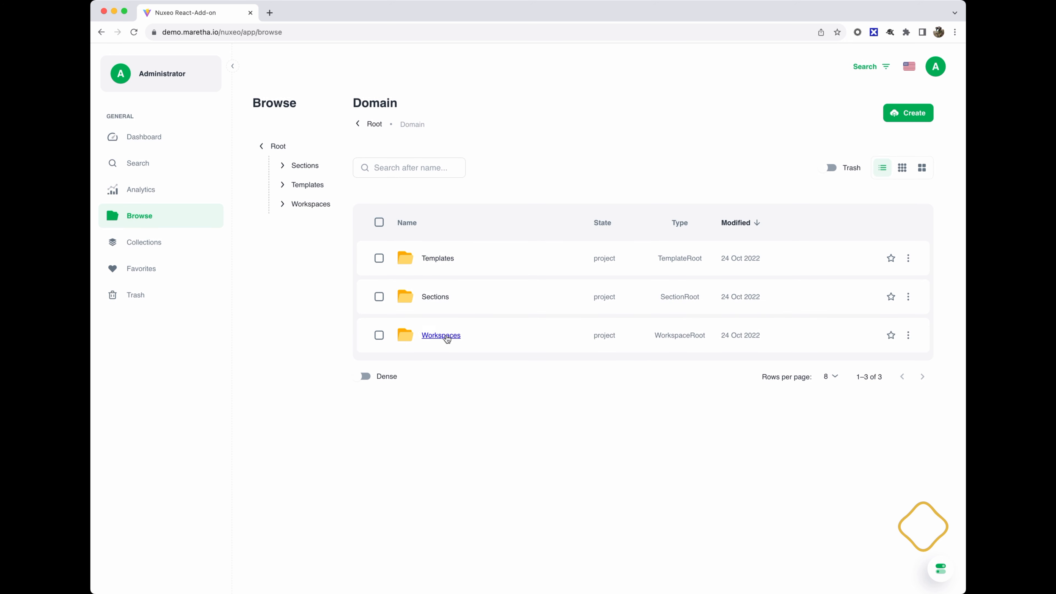
{"action": "left_click", "coordinate": [284, 206]}
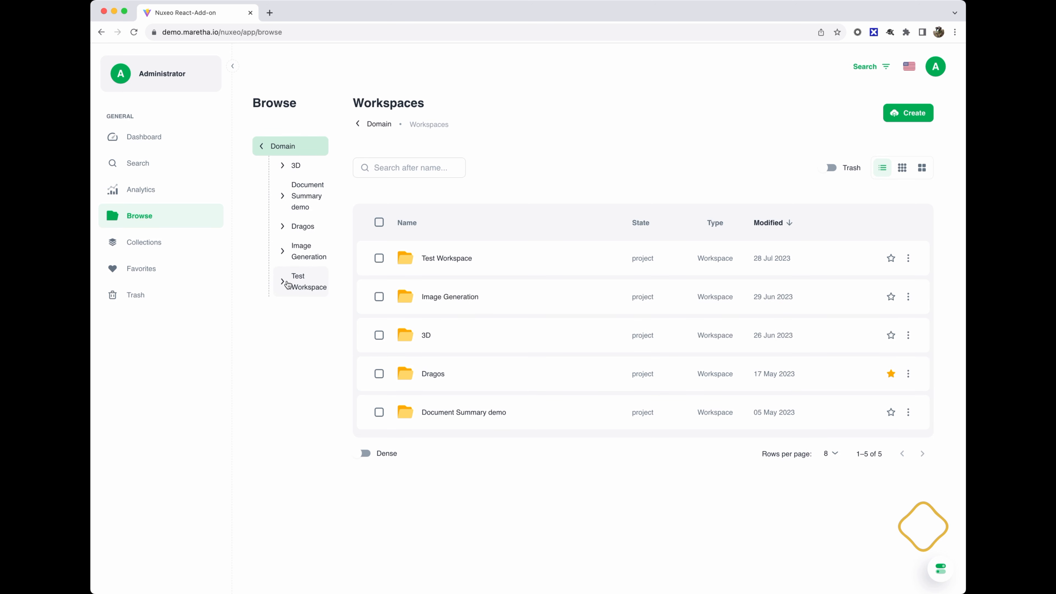
- View the contents of the 3D workspace and of Test Workspace, returning to Workspaces after each
{"action": "left_click", "coordinate": [285, 167]}
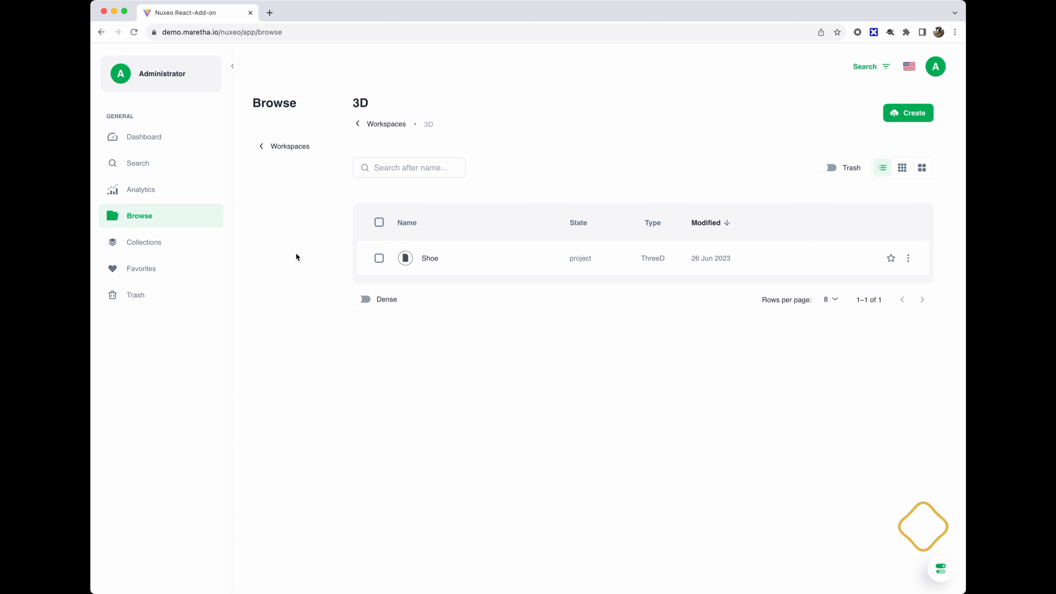
{"action": "left_click", "coordinate": [282, 146]}
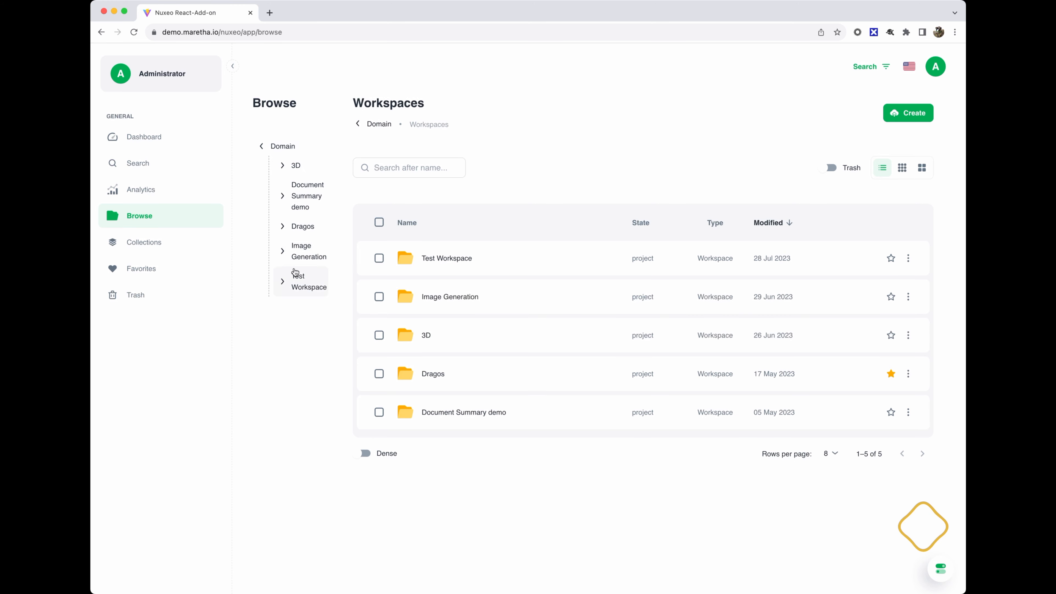
{"action": "left_click", "coordinate": [302, 287]}
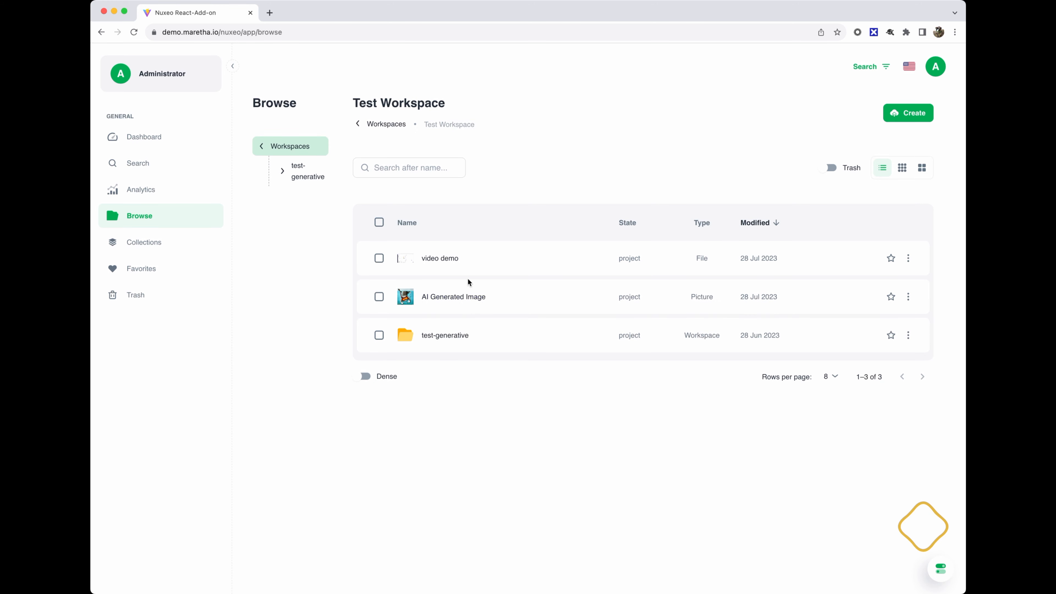
{"action": "left_click", "coordinate": [263, 148]}
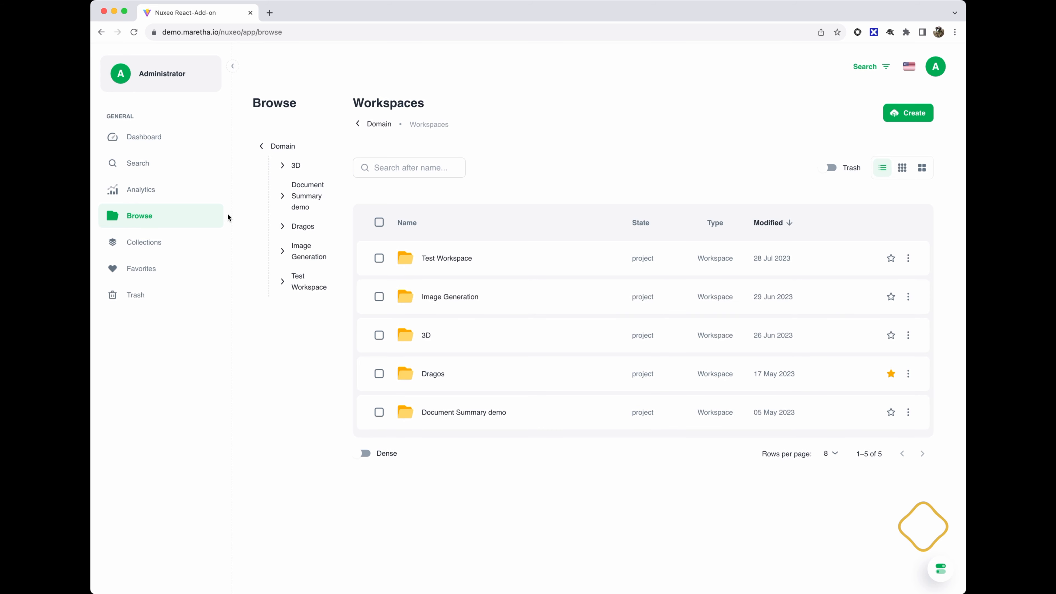
- Open New Collection in the collections and remove Big Bunny Video from the favorites
{"action": "left_click", "coordinate": [151, 244]}
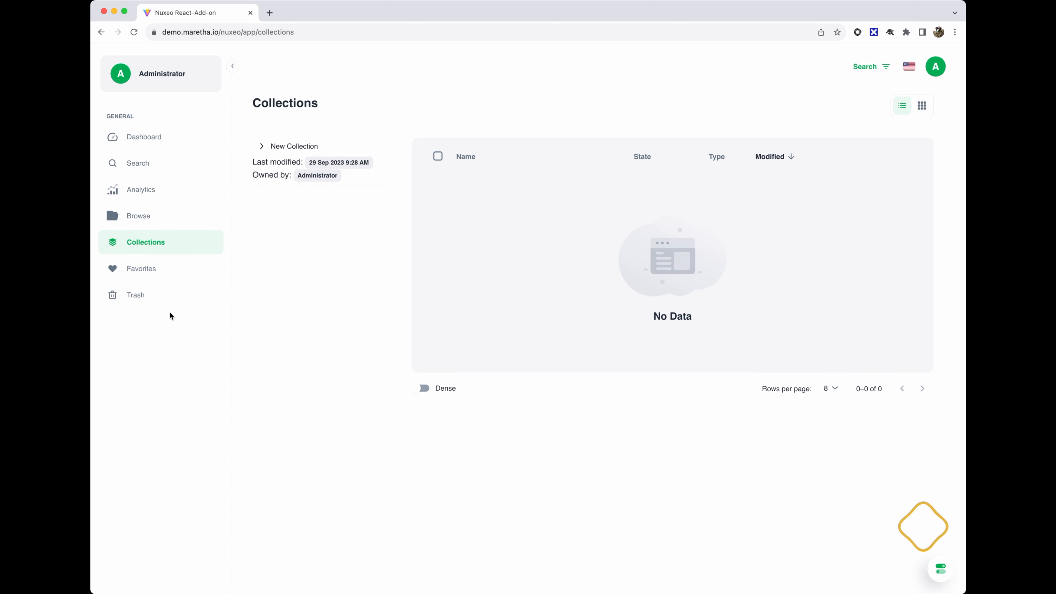
{"action": "left_click", "coordinate": [277, 148]}
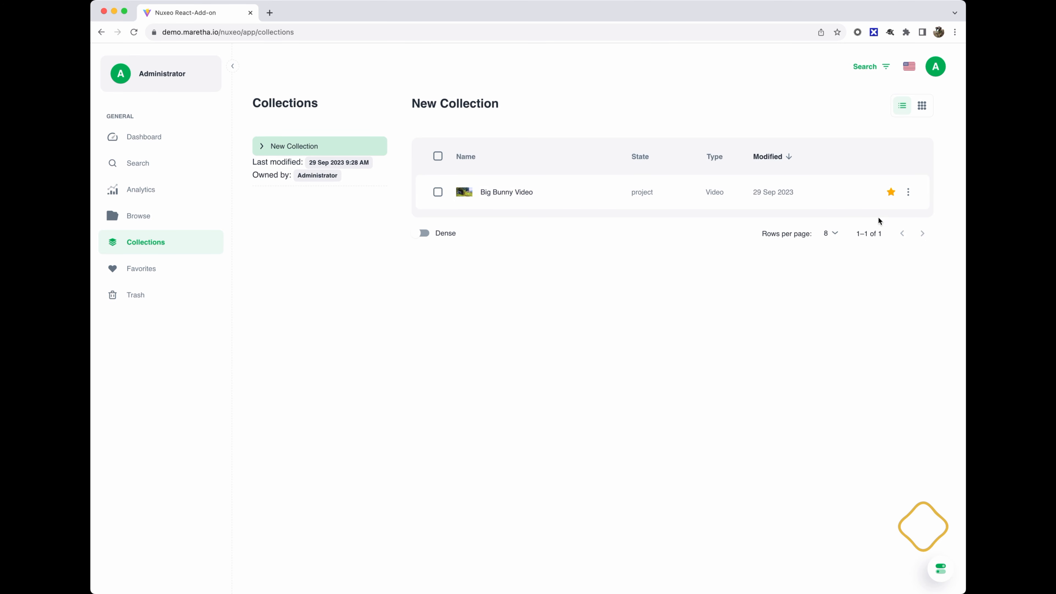
{"action": "left_click", "coordinate": [891, 193]}
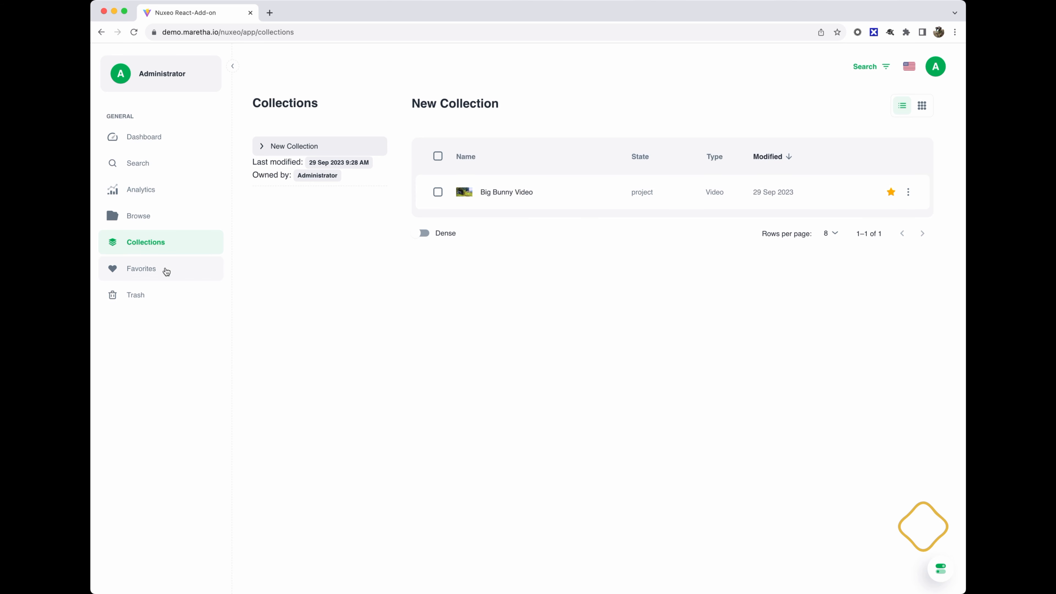
- Open the favorites list and remove the remaining workspace from the favorites
{"action": "left_click", "coordinate": [152, 271]}
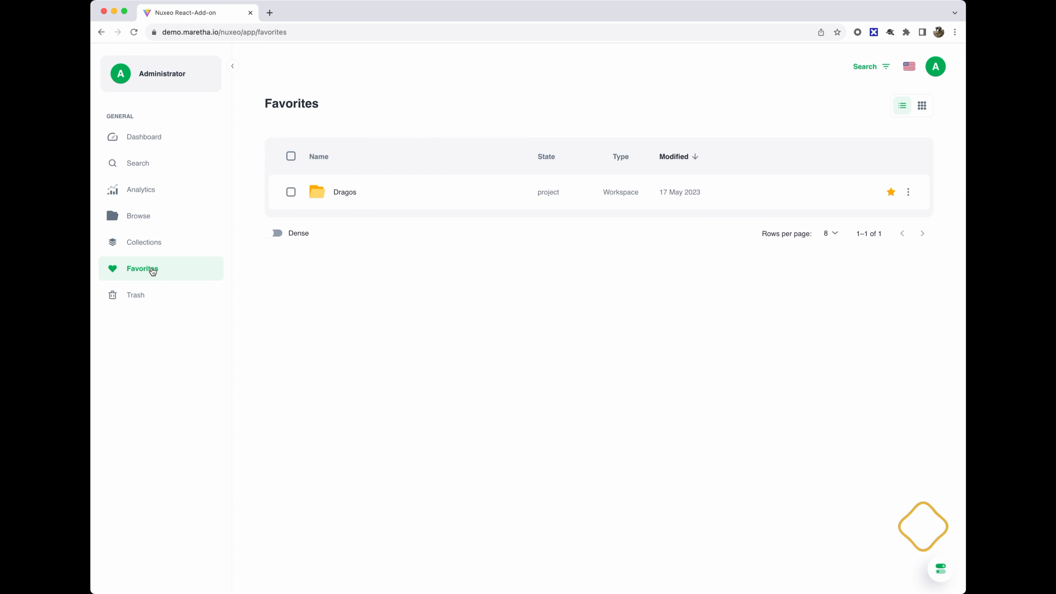
{"action": "left_click", "coordinate": [291, 192]}
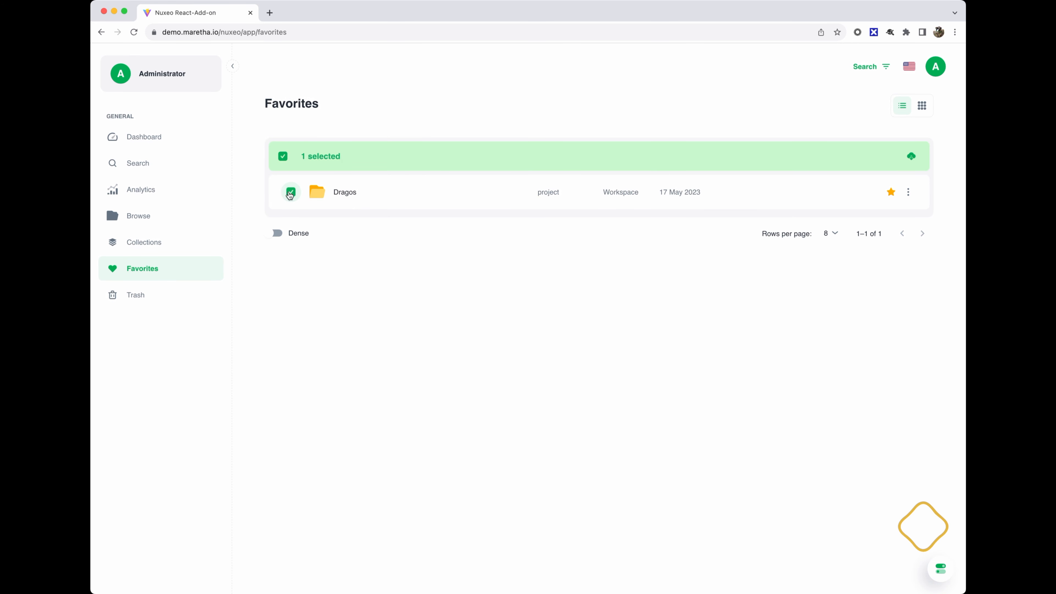
{"action": "left_click", "coordinate": [290, 192]}
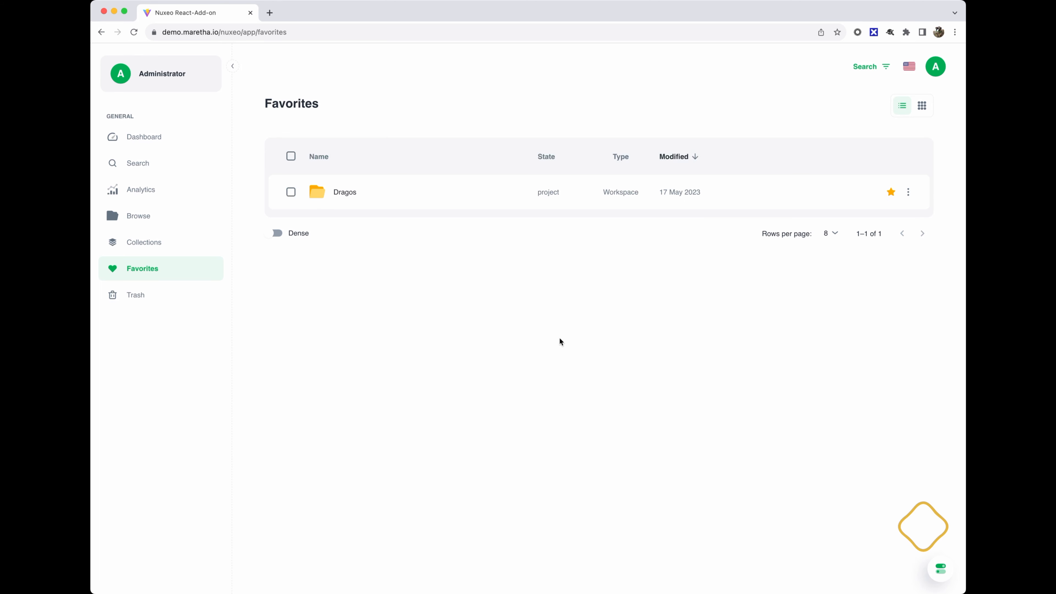
{"action": "left_click", "coordinate": [890, 191]}
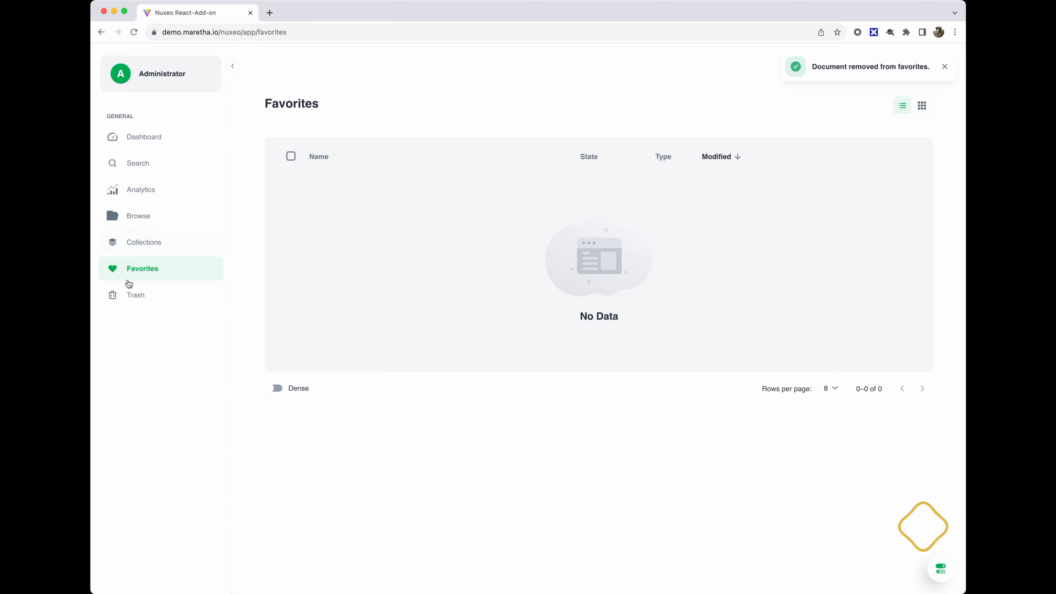
- Open the trash, select all its items and delete them permanently
{"action": "left_click", "coordinate": [136, 297]}
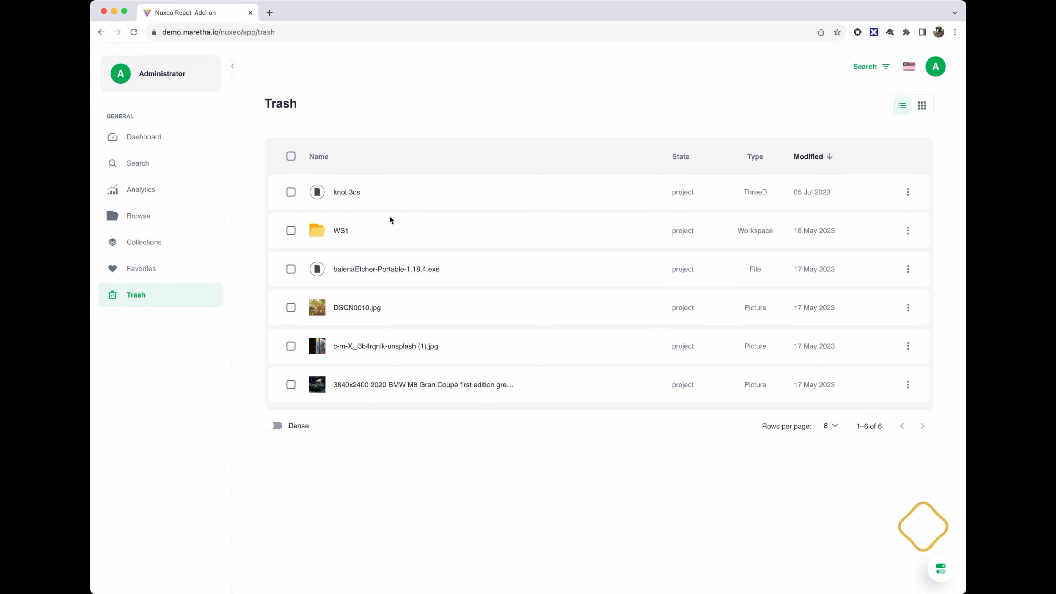
{"action": "left_click", "coordinate": [276, 426]}
{"action": "left_click", "coordinate": [270, 355]}
{"action": "left_click", "coordinate": [290, 157]}
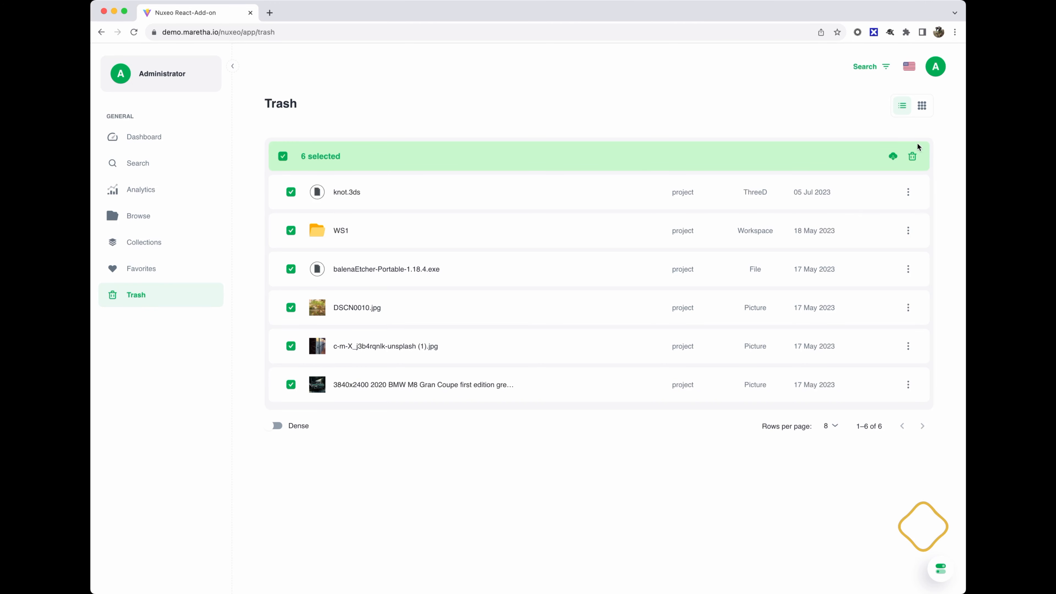
{"action": "left_click", "coordinate": [912, 156]}
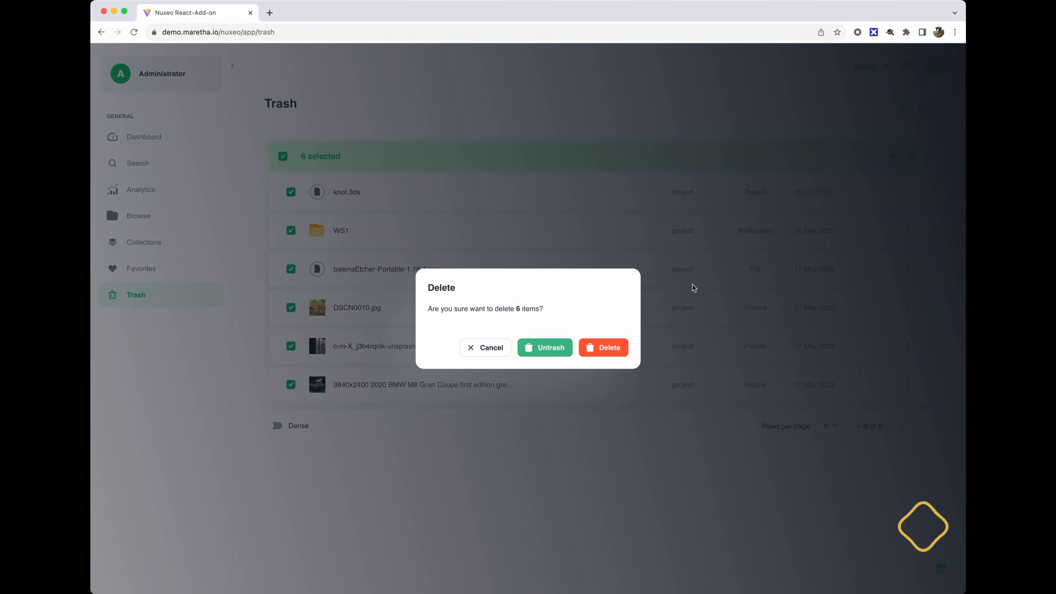
{"action": "left_click", "coordinate": [606, 349]}
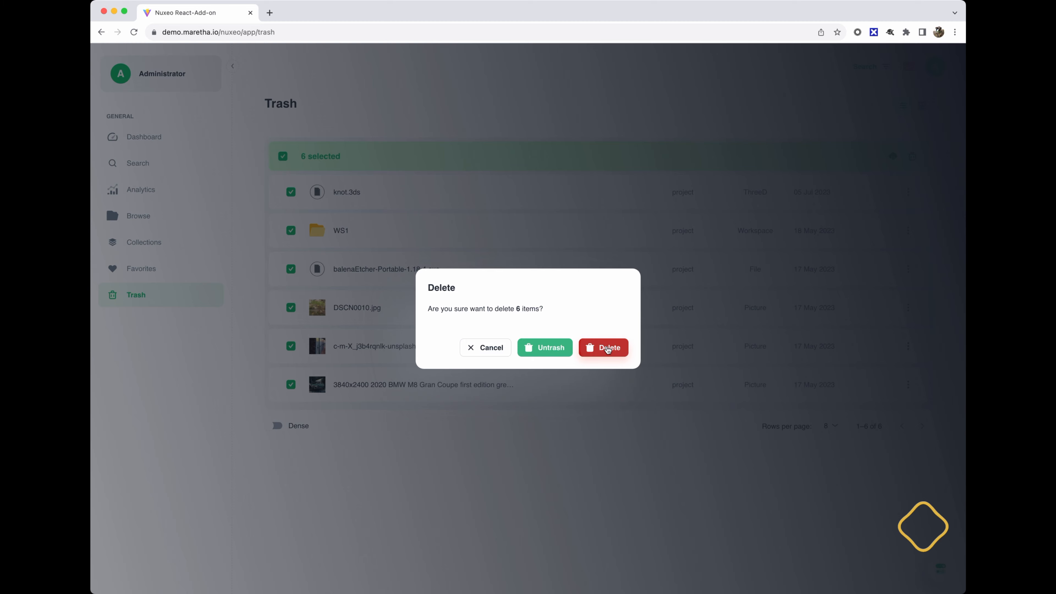
- Check the dashboard, and search for documents modified in the last year with the file-size filters cleared
{"action": "left_click", "coordinate": [152, 138]}
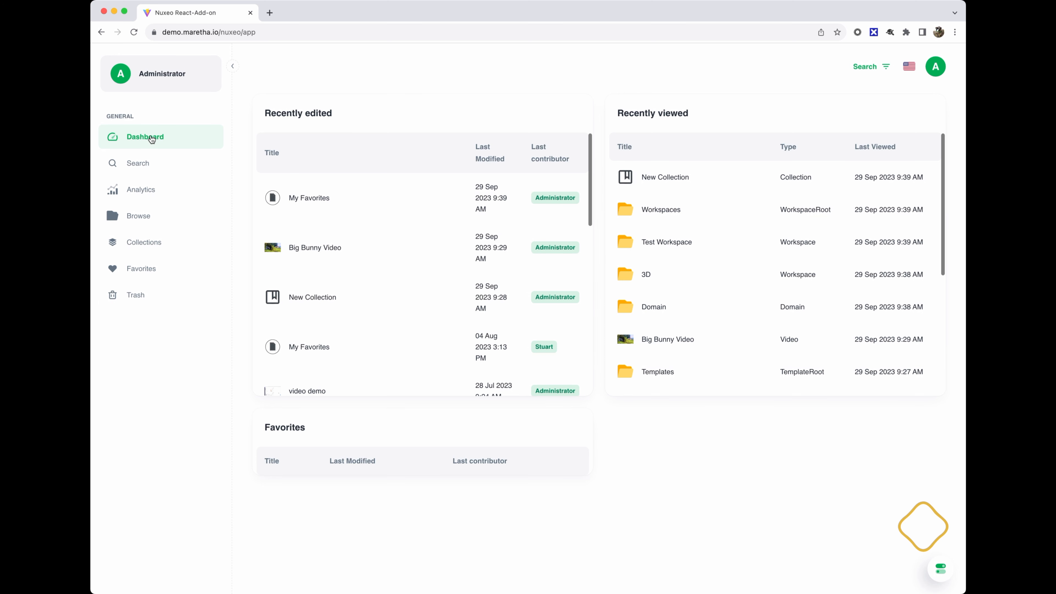
{"action": "left_click", "coordinate": [146, 161]}
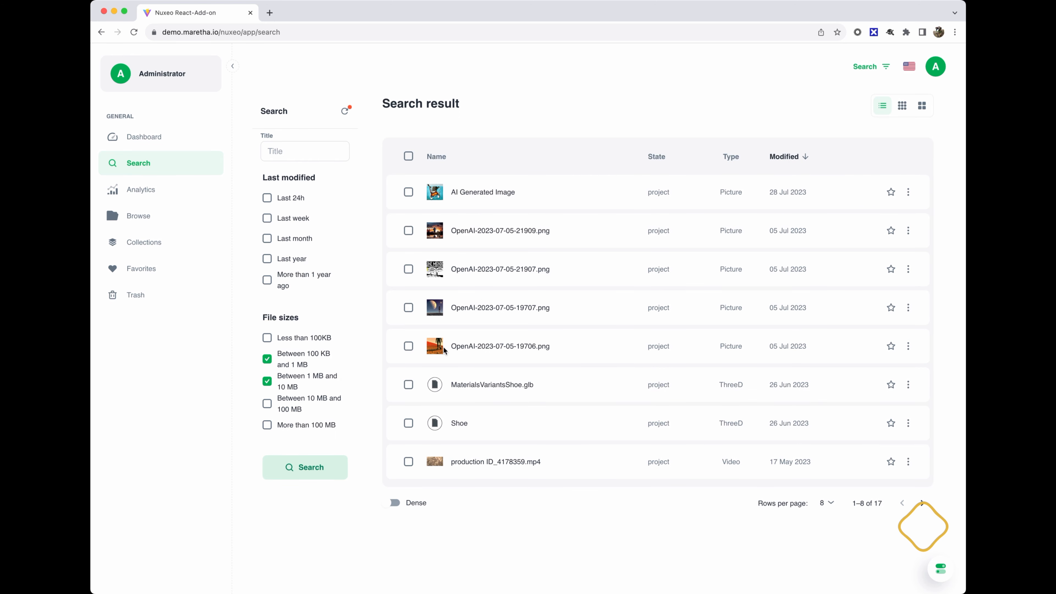
{"action": "left_click", "coordinate": [267, 359]}
{"action": "left_click", "coordinate": [267, 381]}
{"action": "left_click", "coordinate": [269, 262]}
{"action": "left_click", "coordinate": [312, 468]}
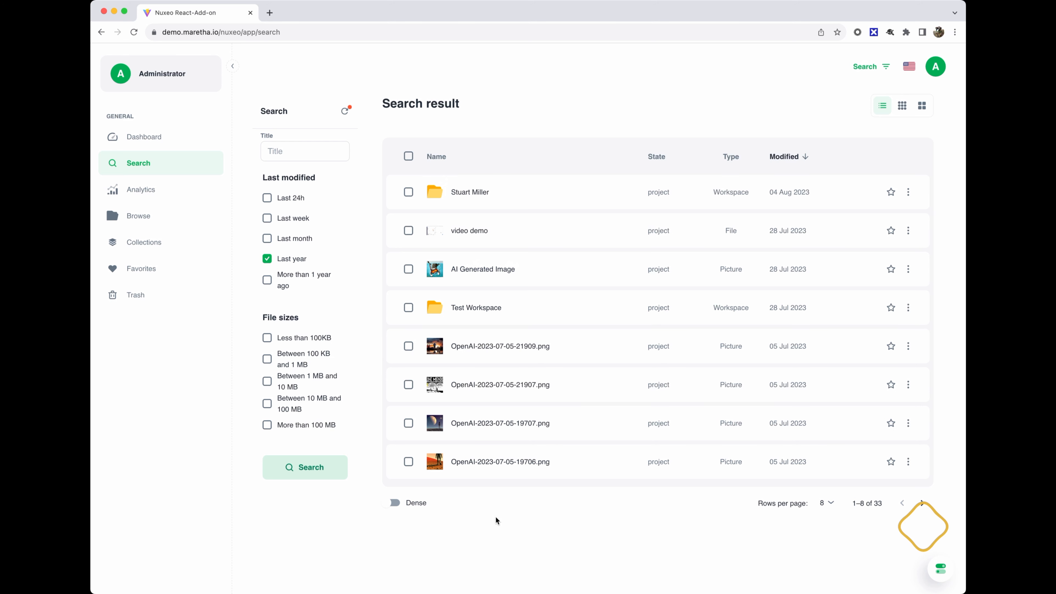
- Show the last-year search results in dense layout with 16 rows per page
{"action": "left_click", "coordinate": [395, 503]}
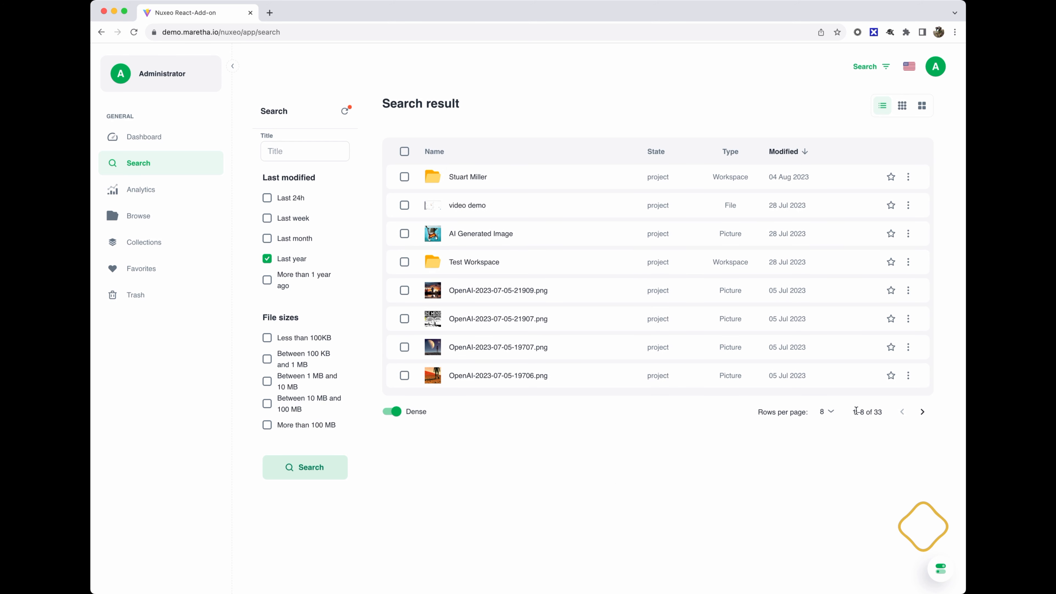
{"action": "left_click", "coordinate": [826, 412]}
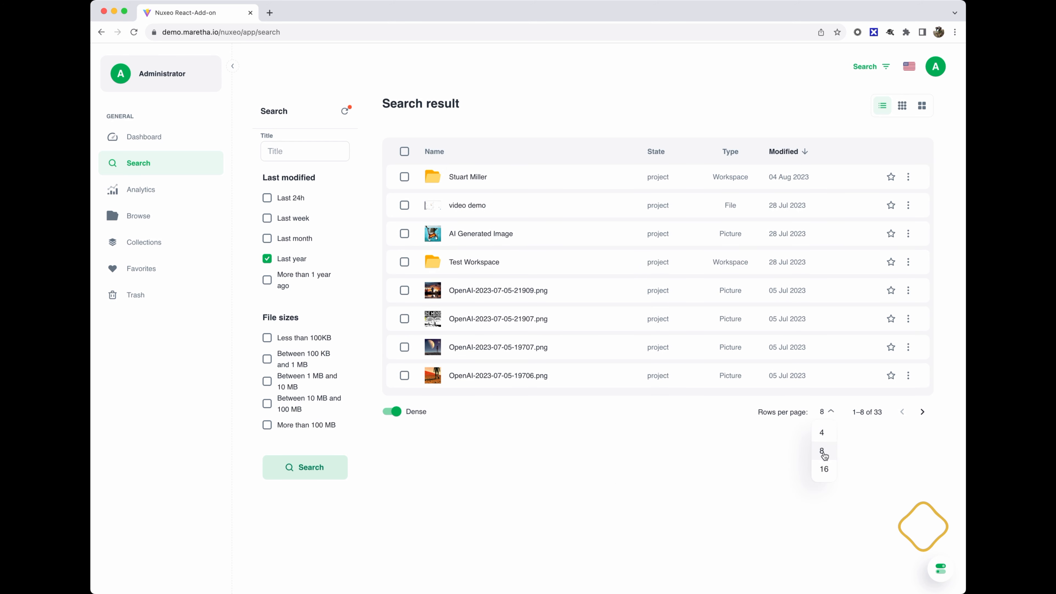
{"action": "left_click", "coordinate": [822, 467]}
{"action": "scroll", "coordinate": [679, 432], "scroll_direction": "down", "scroll_amount": 1}
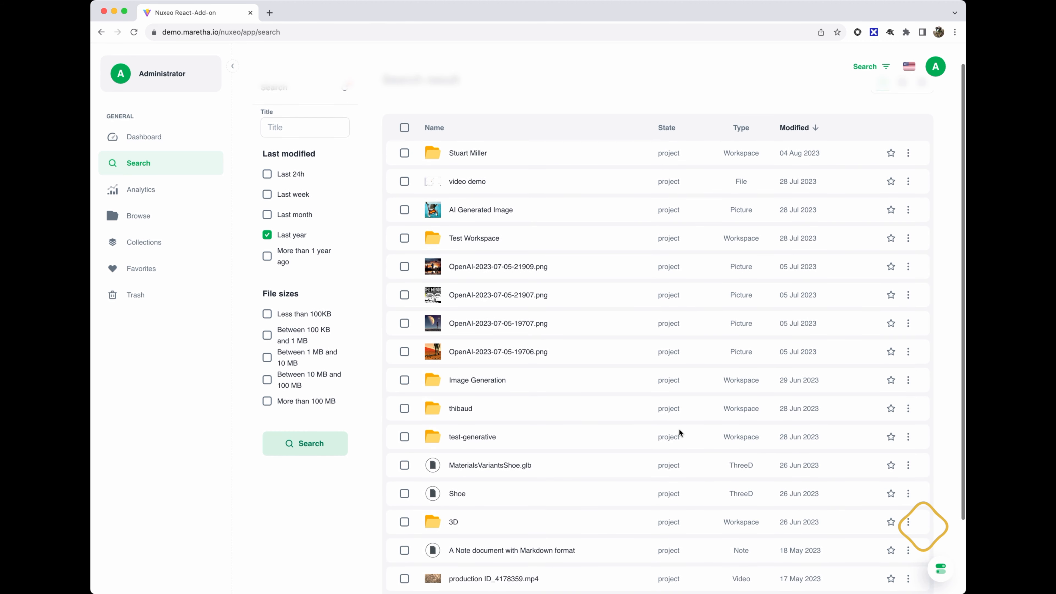
- Add AI Generated Image and the four OpenAI-2023-07-05 pictures in the search results to the favorites
{"action": "left_click", "coordinate": [891, 211]}
{"action": "left_click", "coordinate": [891, 267]}
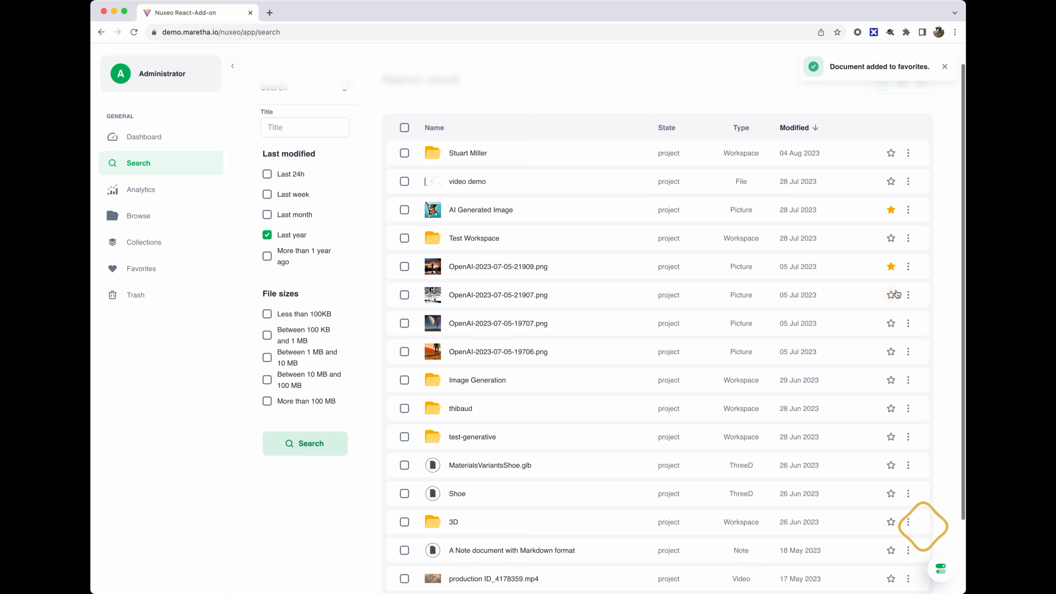
{"action": "left_click", "coordinate": [891, 323]}
{"action": "left_click", "coordinate": [891, 352]}
{"action": "scroll", "coordinate": [823, 379], "scroll_direction": "down", "scroll_amount": 3}
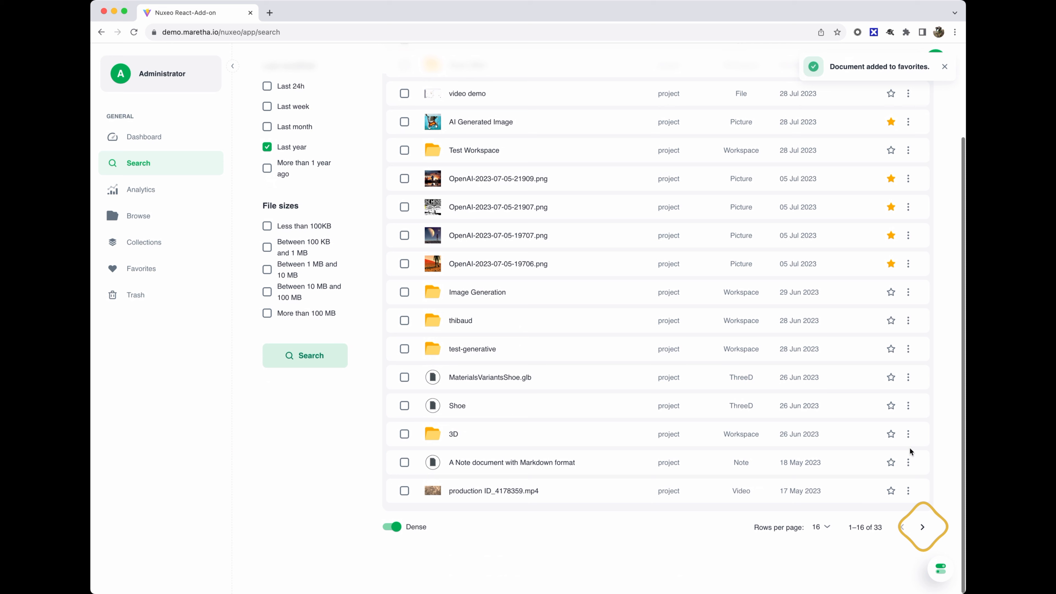
{"action": "scroll", "coordinate": [909, 447], "scroll_direction": "up", "scroll_amount": 3}
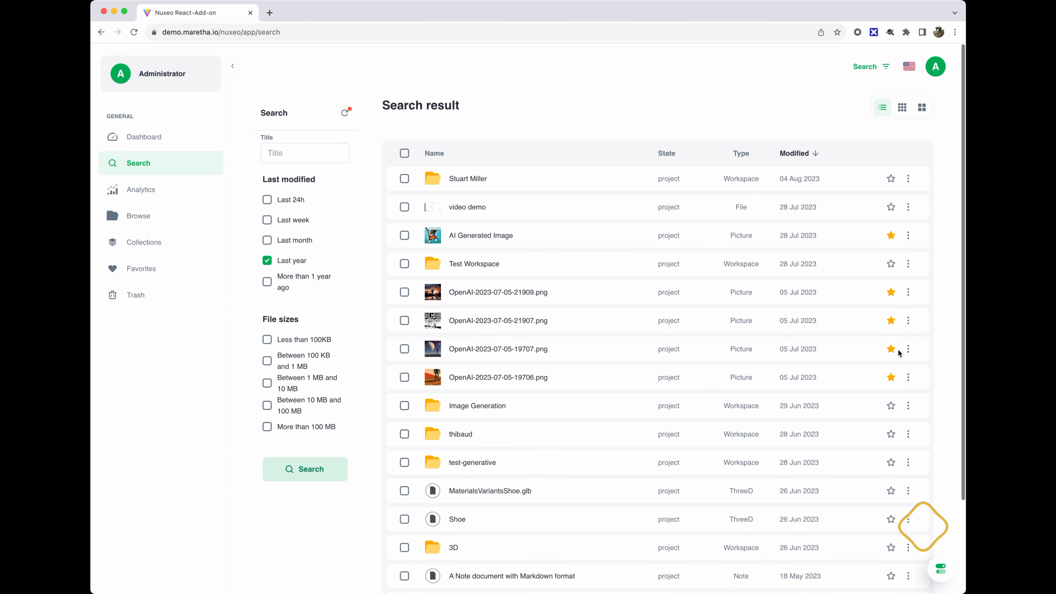
- Add the AI Generated Image document from the search results to the collection New Collection
{"action": "left_click", "coordinate": [908, 234]}
{"action": "left_click", "coordinate": [858, 252]}
{"action": "left_click", "coordinate": [574, 325]}
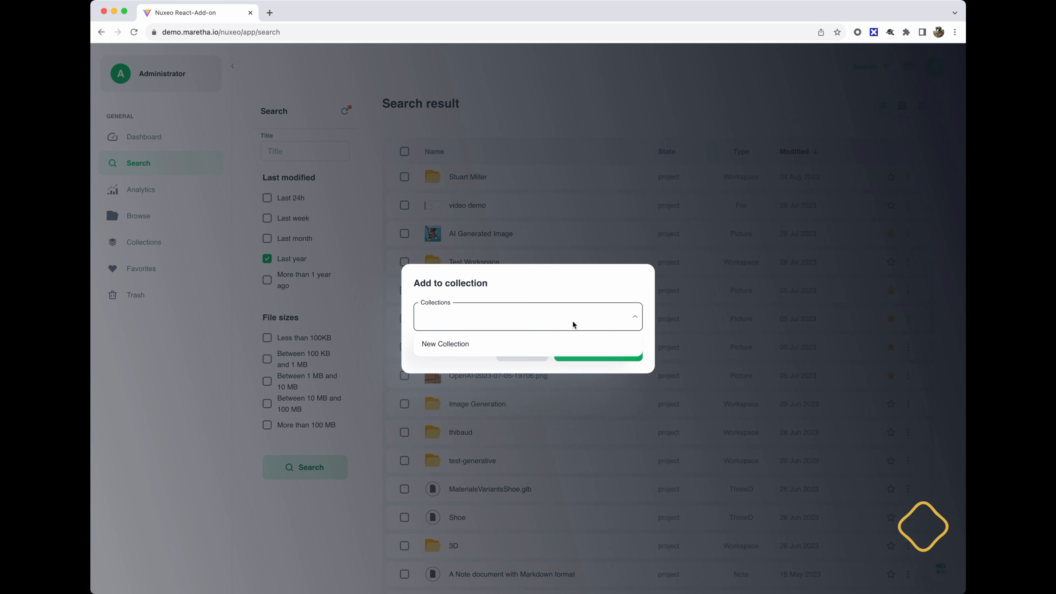
{"action": "left_click", "coordinate": [472, 349]}
{"action": "left_click", "coordinate": [597, 353]}
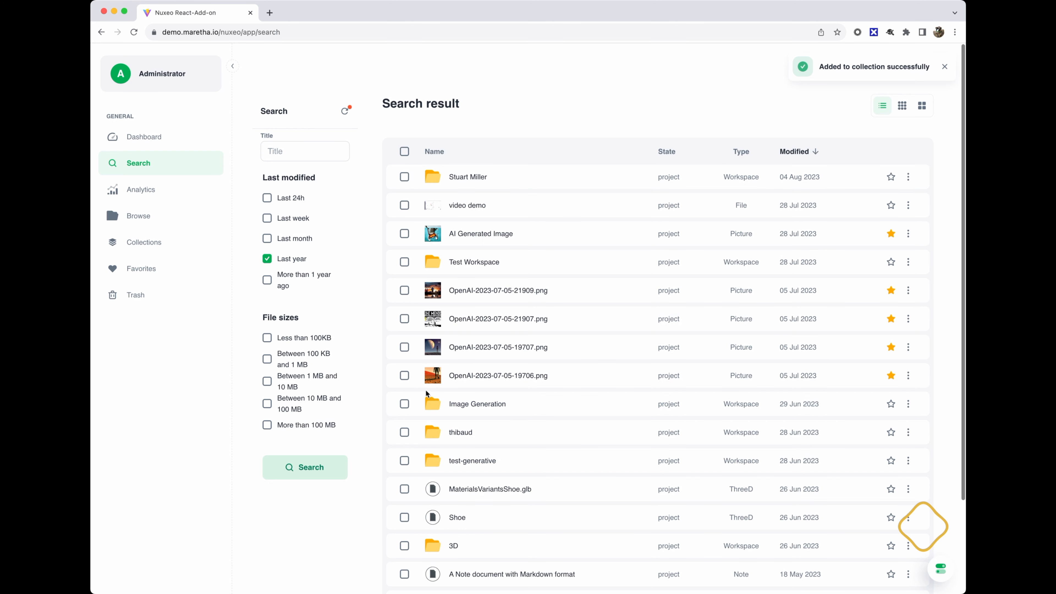
- Check the contents of New Collection and the favorites list, ending on the collections page
{"action": "left_click", "coordinate": [143, 241]}
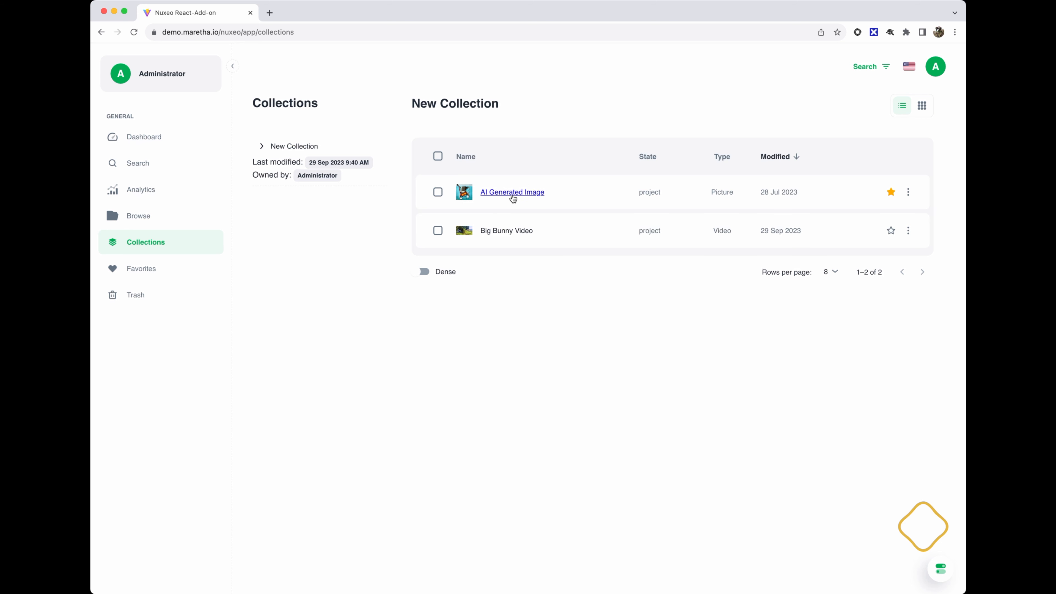
{"action": "left_click", "coordinate": [147, 272]}
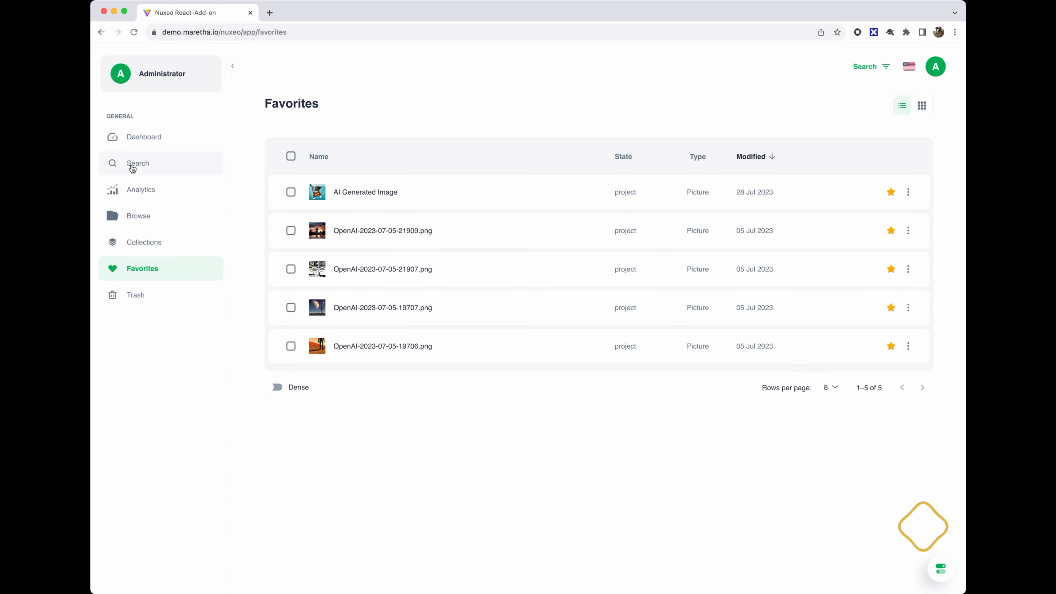
{"action": "left_click", "coordinate": [144, 243]}
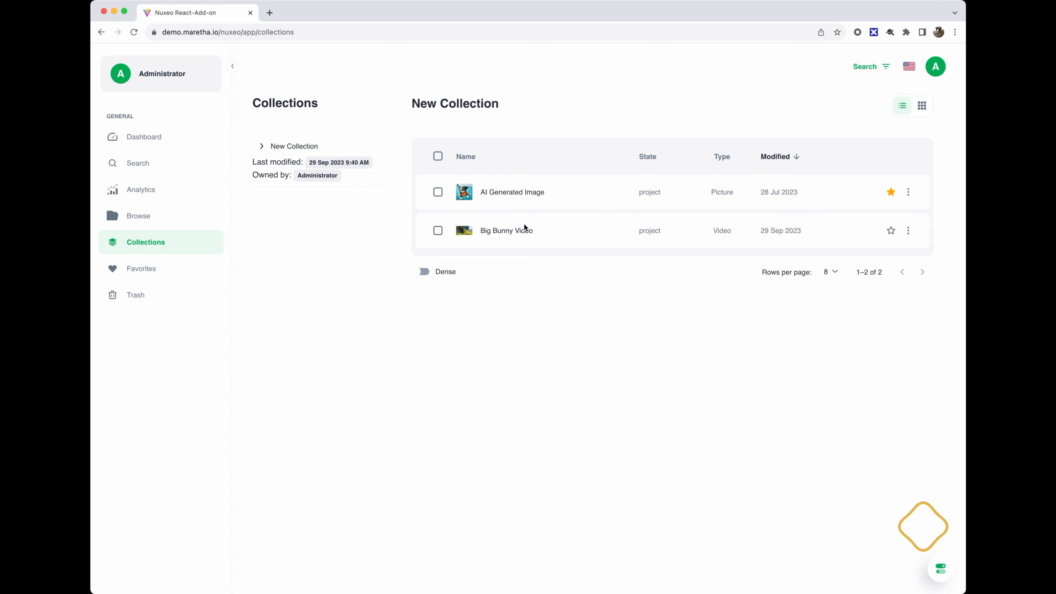
- Open Big Bunny Video from the collection and change its title to Big Bunny Demo Video
{"action": "left_click", "coordinate": [520, 231]}
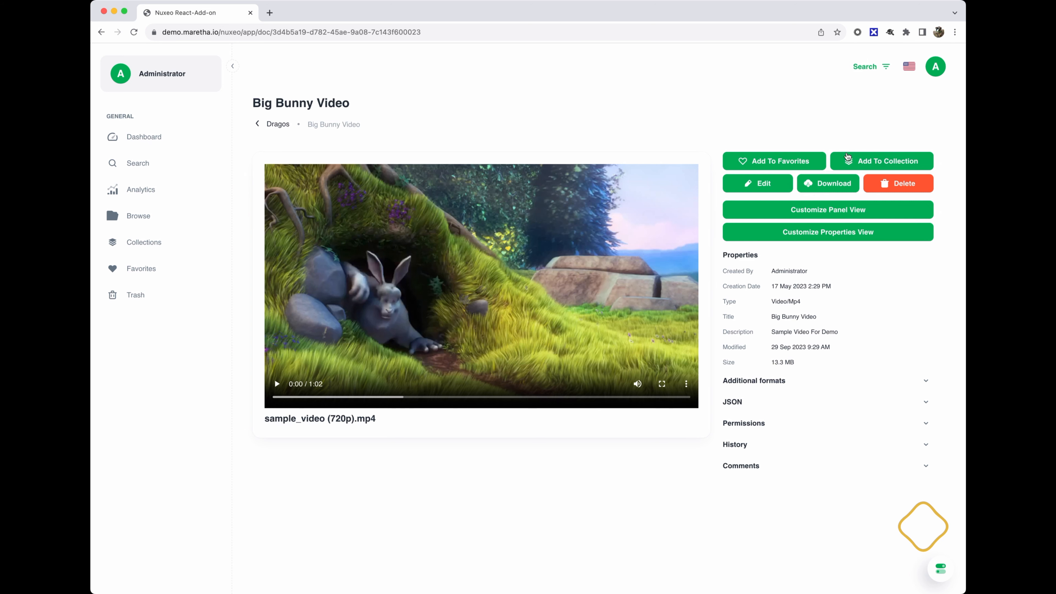
{"action": "left_click", "coordinate": [768, 183]}
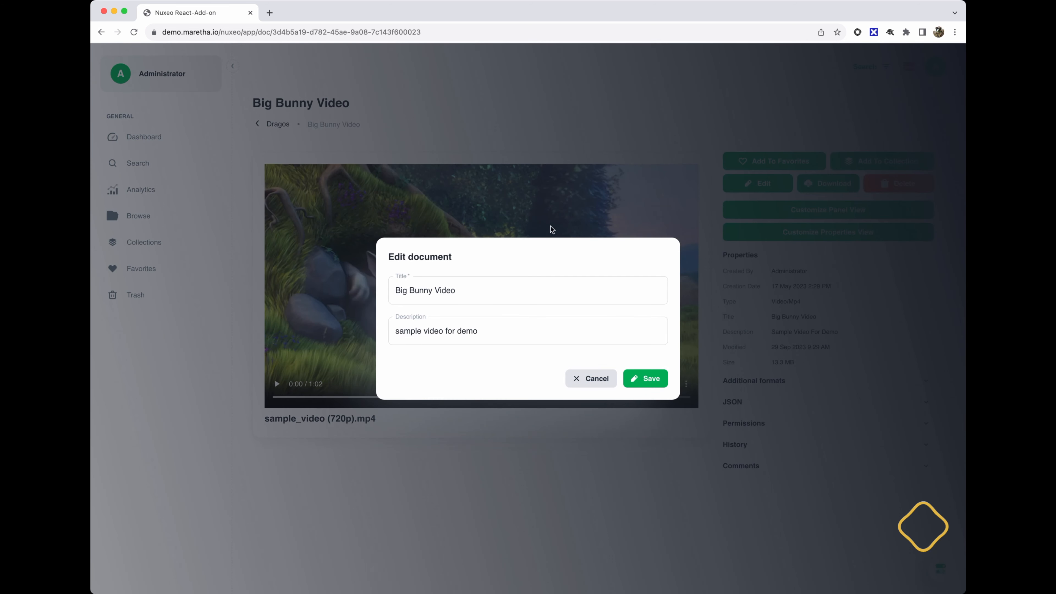
{"action": "left_click", "coordinate": [507, 326]}
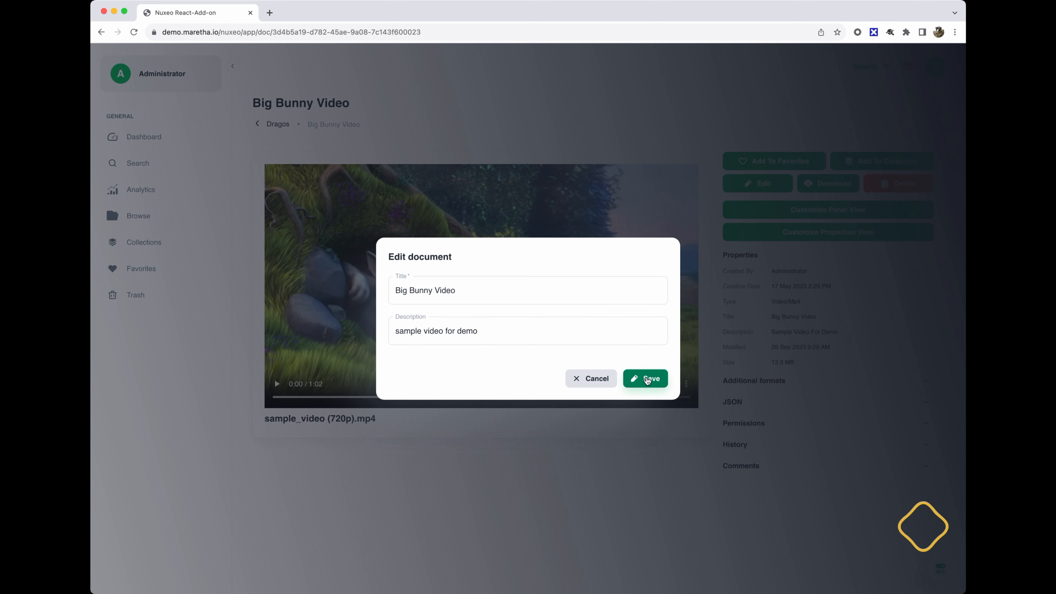
{"action": "left_click", "coordinate": [478, 291]}
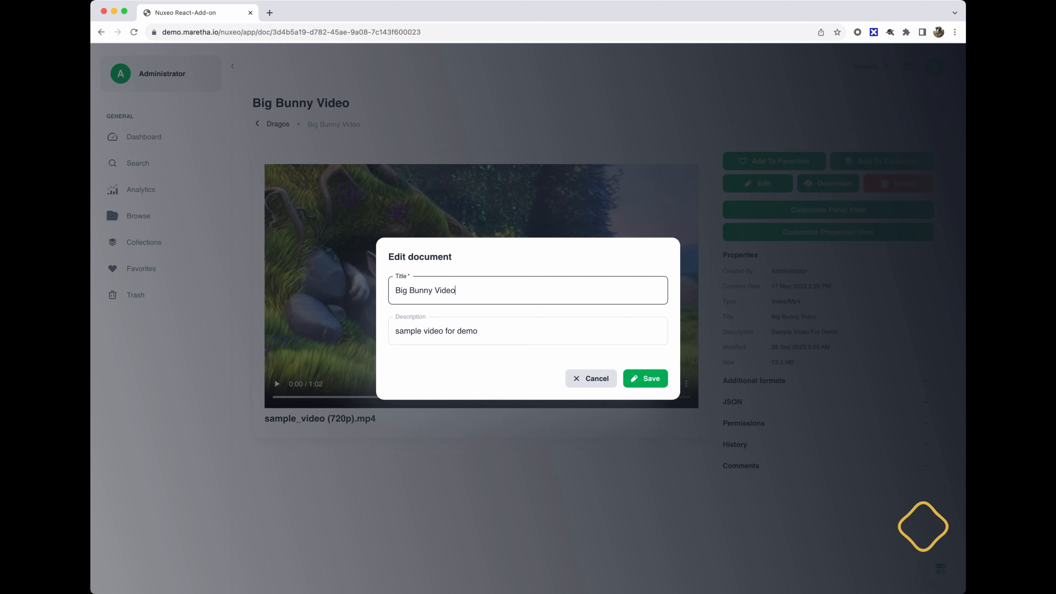
{"action": "left_click", "coordinate": [435, 290]}
{"action": "type", "text": "Demo"}
{"action": "left_click", "coordinate": [652, 378]}
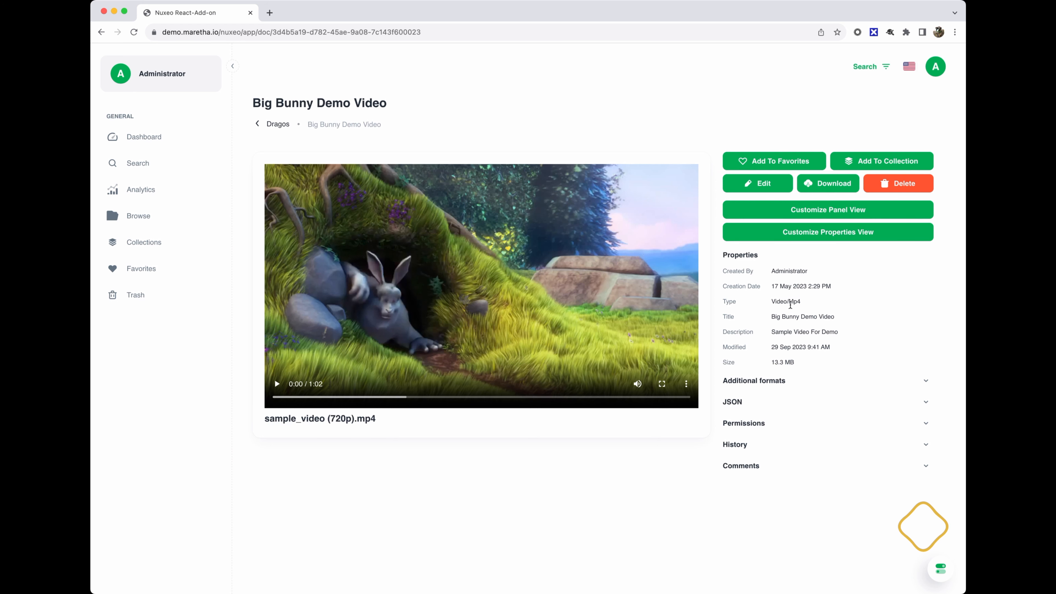
- Customize the video's properties view to hide the Creation Date, and save the change
{"action": "left_click", "coordinate": [811, 234]}
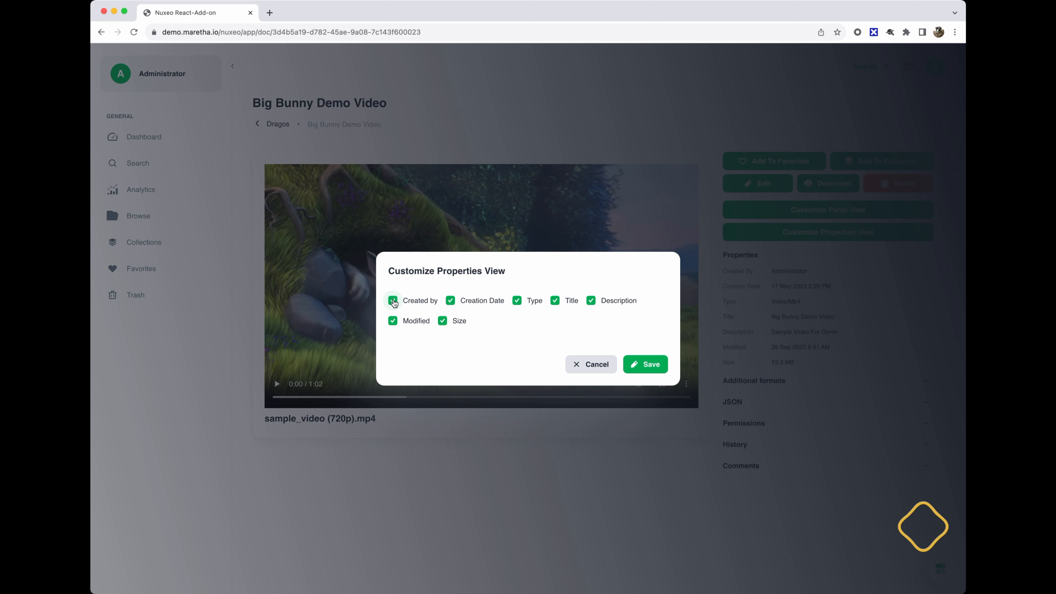
{"action": "left_click", "coordinate": [450, 301]}
{"action": "left_click", "coordinate": [645, 364]}
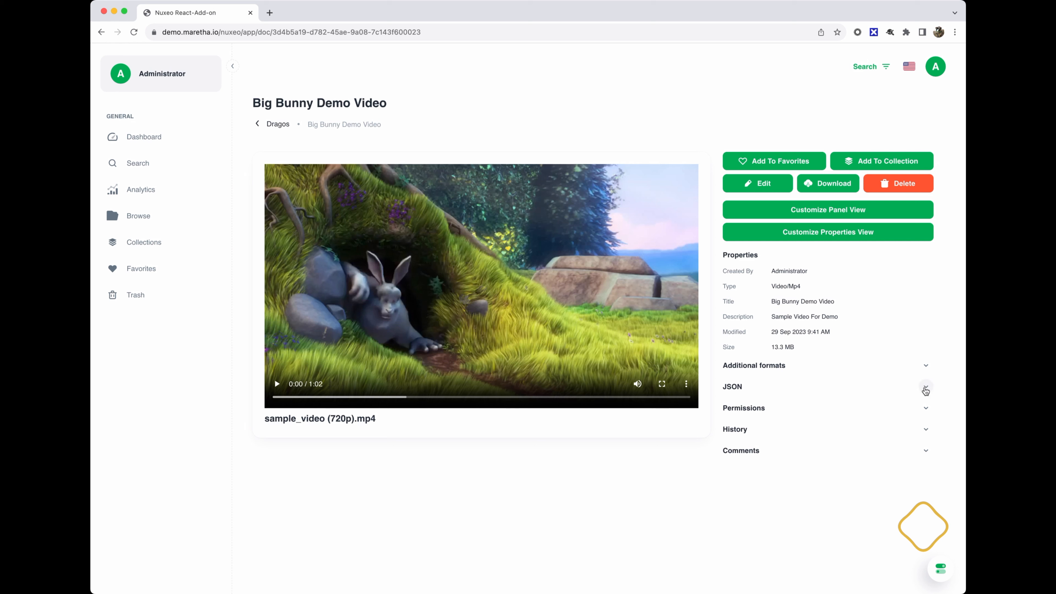
- Examine the video's JSON metadata and its additional formats, collapsing each section after viewing it
{"action": "left_click", "coordinate": [926, 390]}
{"action": "scroll", "coordinate": [845, 489], "scroll_direction": "down", "scroll_amount": 5}
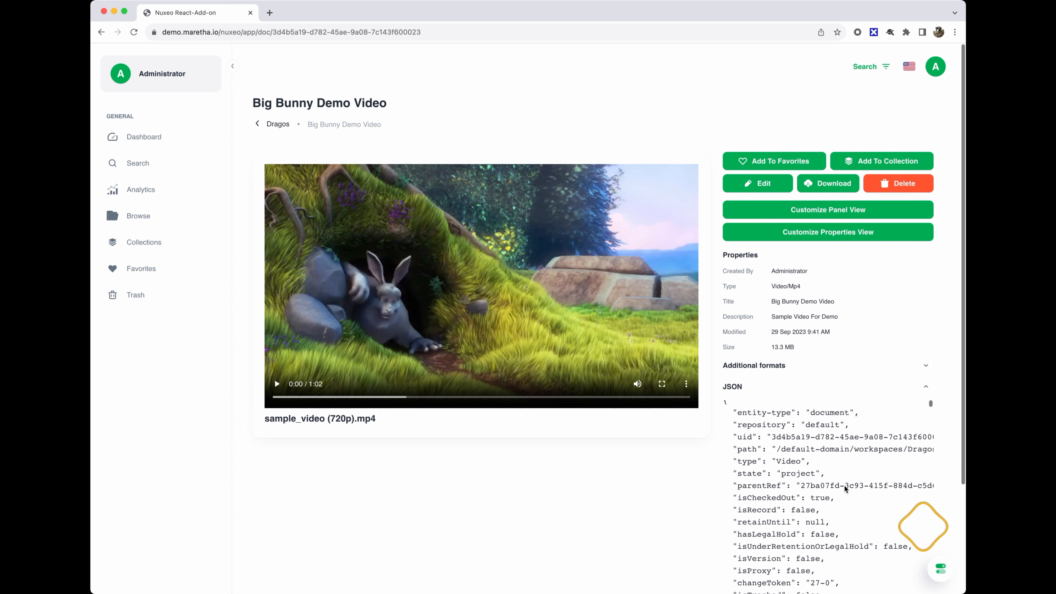
{"action": "scroll", "coordinate": [846, 489], "scroll_direction": "down", "scroll_amount": 10}
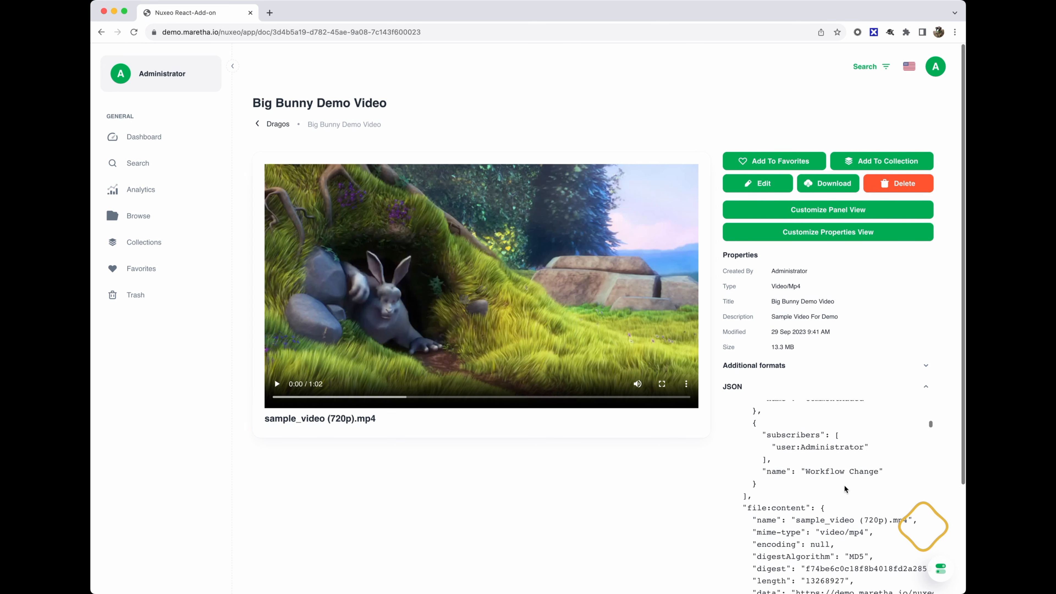
{"action": "scroll", "coordinate": [844, 485], "scroll_direction": "up", "scroll_amount": 15}
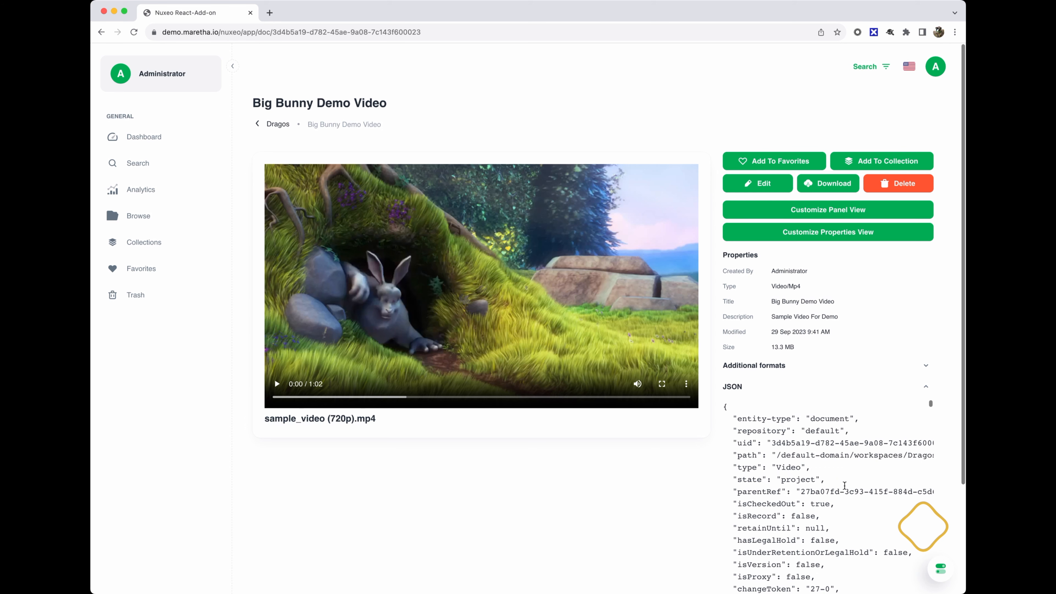
{"action": "left_click", "coordinate": [925, 387]}
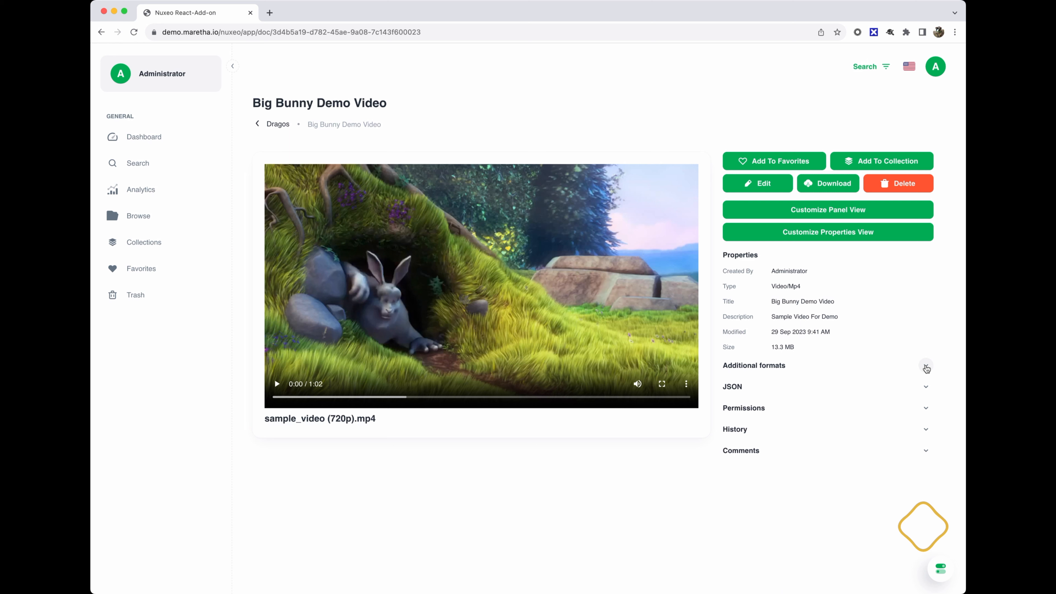
{"action": "left_click", "coordinate": [926, 367]}
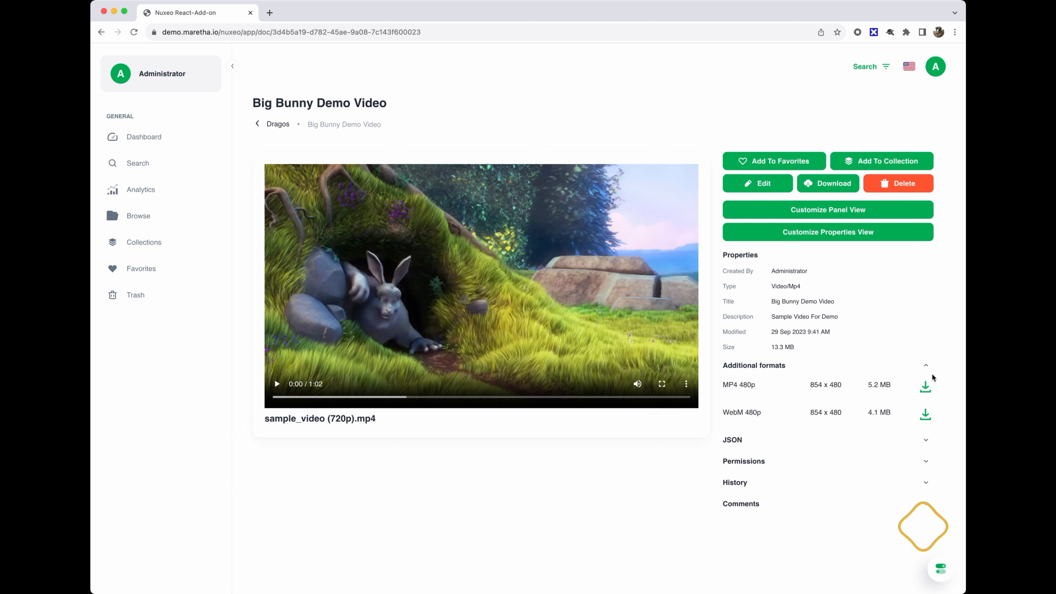
{"action": "left_click", "coordinate": [926, 365]}
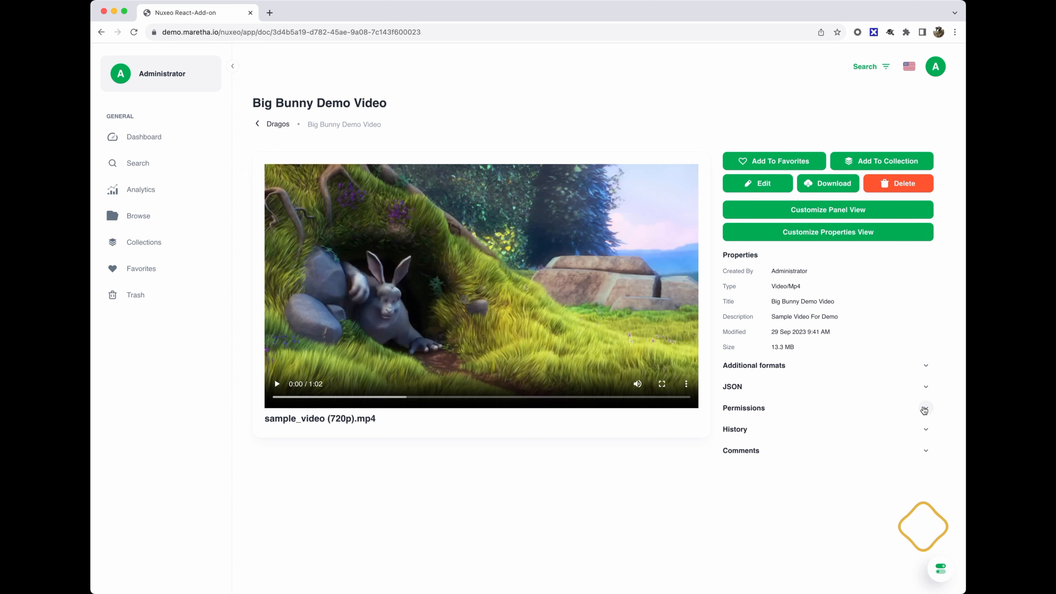
- Examine the video's permissions and its history, and collapse both sections
{"action": "left_click", "coordinate": [923, 410]}
{"action": "scroll", "coordinate": [812, 516], "scroll_direction": "down", "scroll_amount": 2}
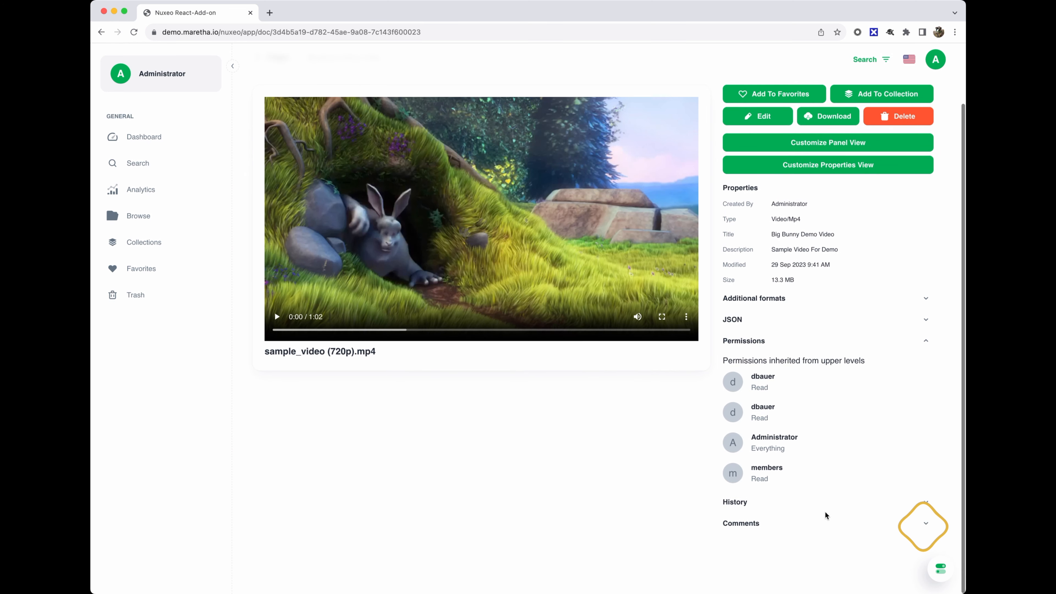
{"action": "left_click", "coordinate": [926, 502]}
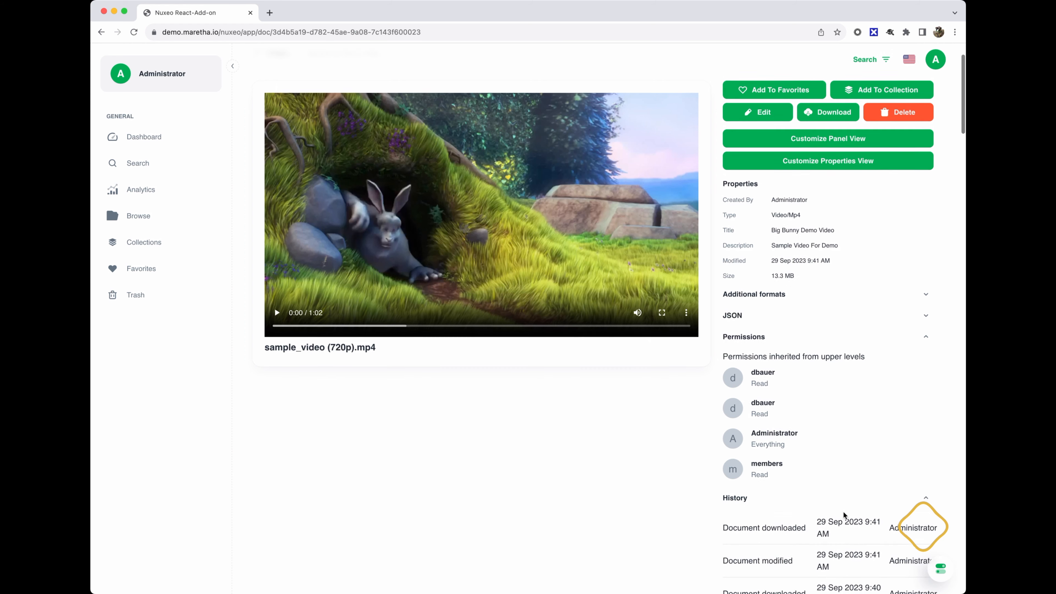
{"action": "scroll", "coordinate": [843, 515], "scroll_direction": "down", "scroll_amount": 6}
{"action": "scroll", "coordinate": [843, 513], "scroll_direction": "up", "scroll_amount": 3}
{"action": "scroll", "coordinate": [843, 513], "scroll_direction": "up", "scroll_amount": 1}
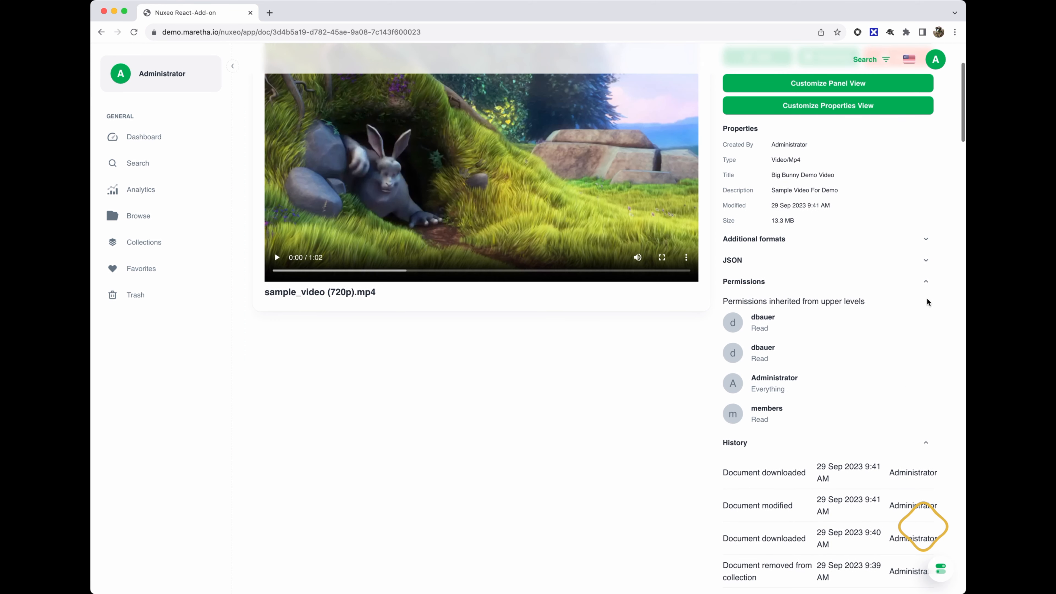
{"action": "left_click", "coordinate": [926, 281]}
{"action": "left_click", "coordinate": [926, 304]}
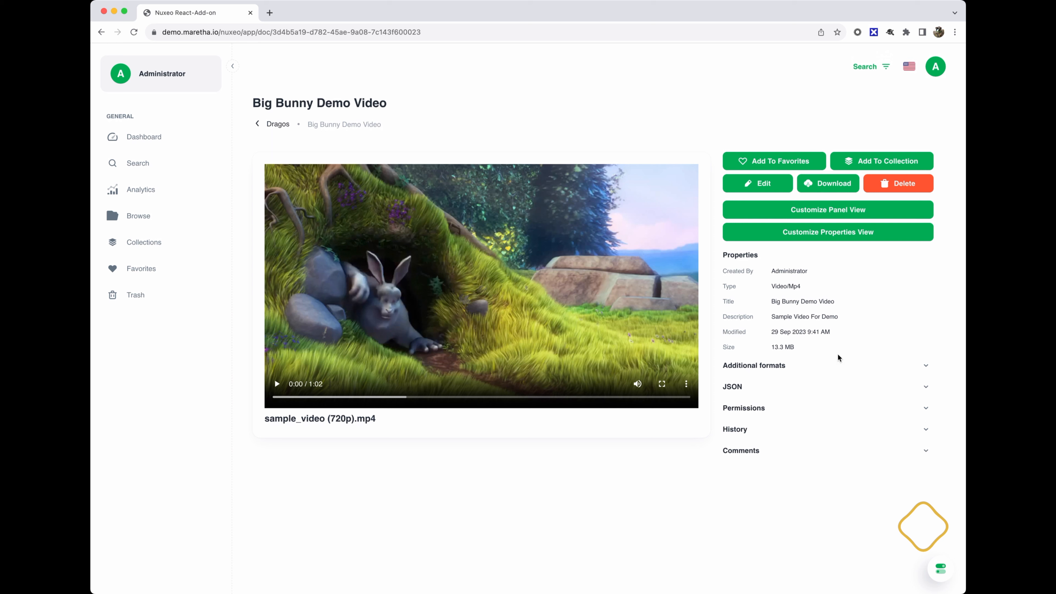
- Reply "me too" to the existing comment on the video and collapse the comments
{"action": "left_click", "coordinate": [927, 452]}
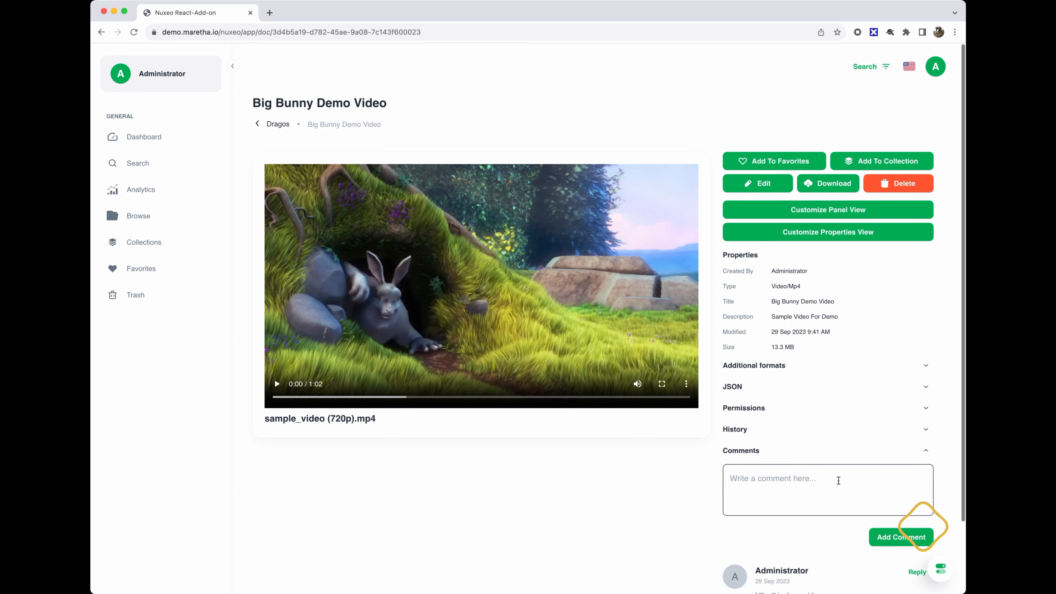
{"action": "scroll", "coordinate": [797, 522], "scroll_direction": "down", "scroll_amount": 2}
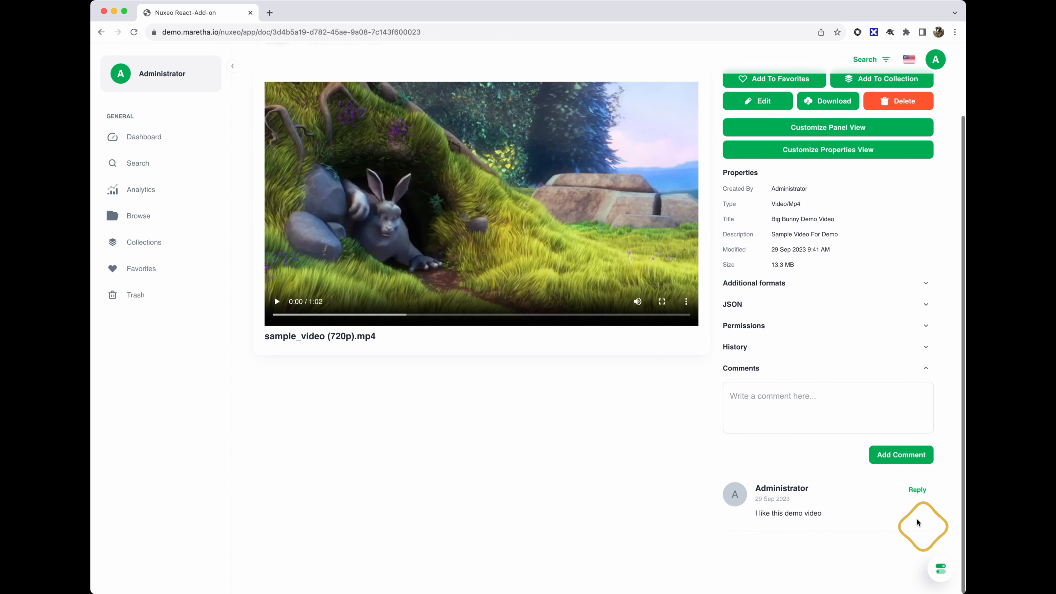
{"action": "left_click", "coordinate": [920, 494]}
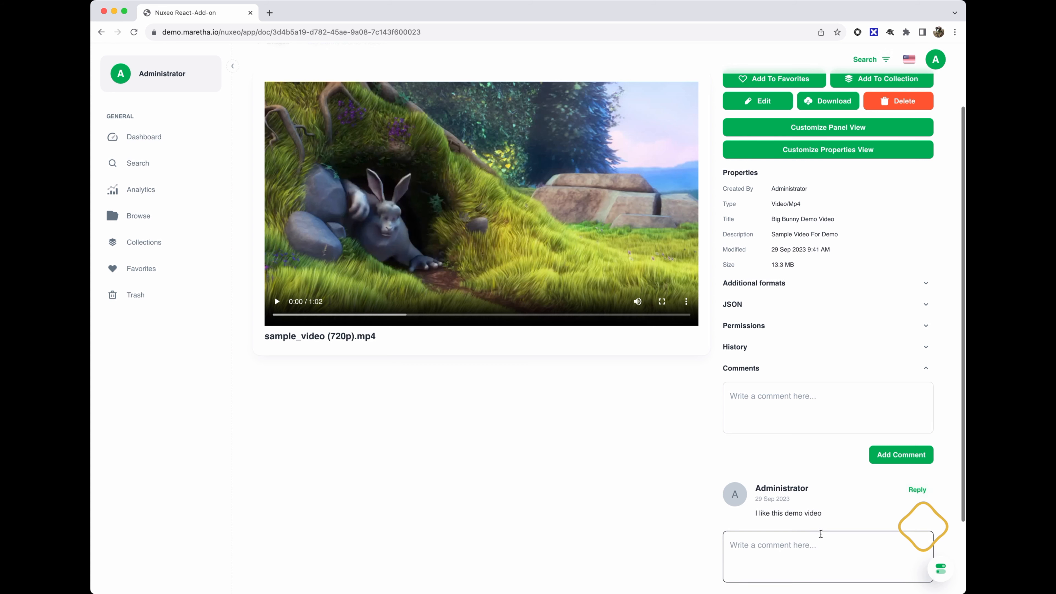
{"action": "type", "text": "me too"}
{"action": "scroll", "coordinate": [844, 526], "scroll_direction": "down", "scroll_amount": 3}
{"action": "left_click", "coordinate": [895, 507]}
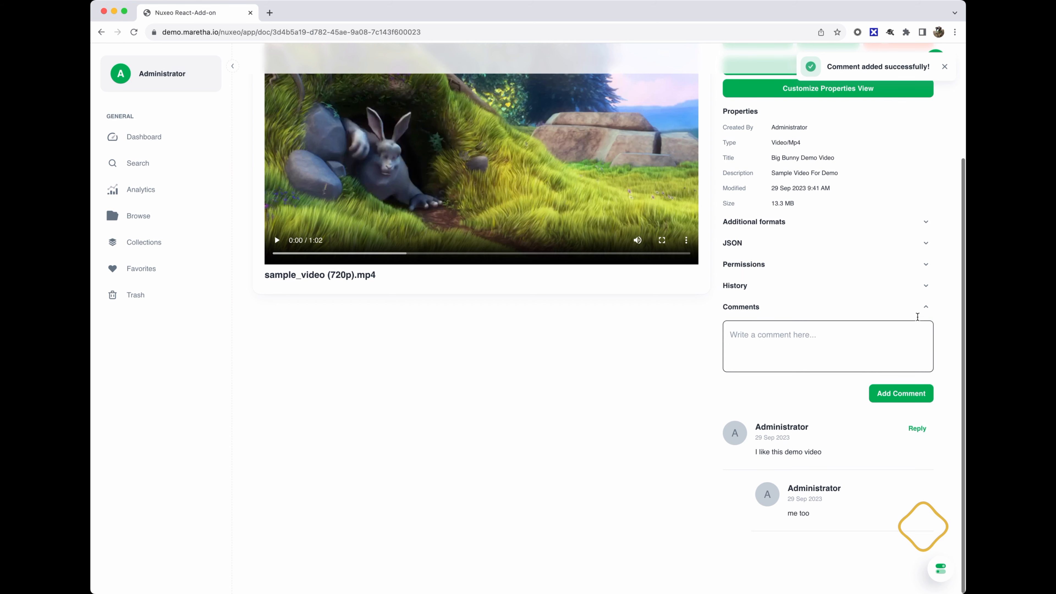
{"action": "left_click", "coordinate": [924, 307]}
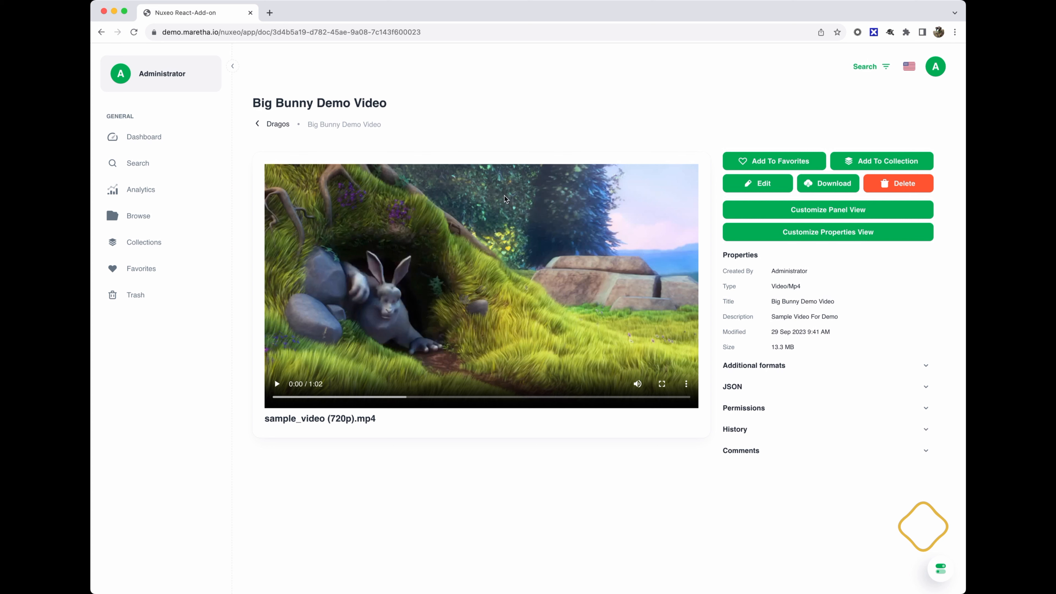
- Open c-m-X_j3b4rqnlk-unsplash (1).jpg from the video's parent workspace and view its additional formats and enlarged preview
{"action": "left_click", "coordinate": [281, 124]}
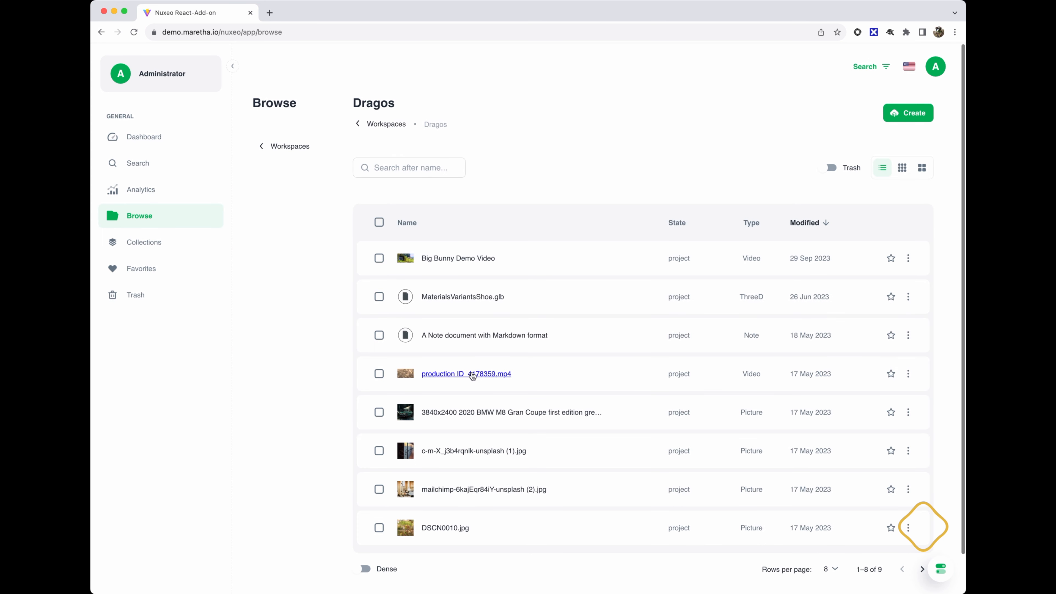
{"action": "left_click", "coordinate": [473, 451]}
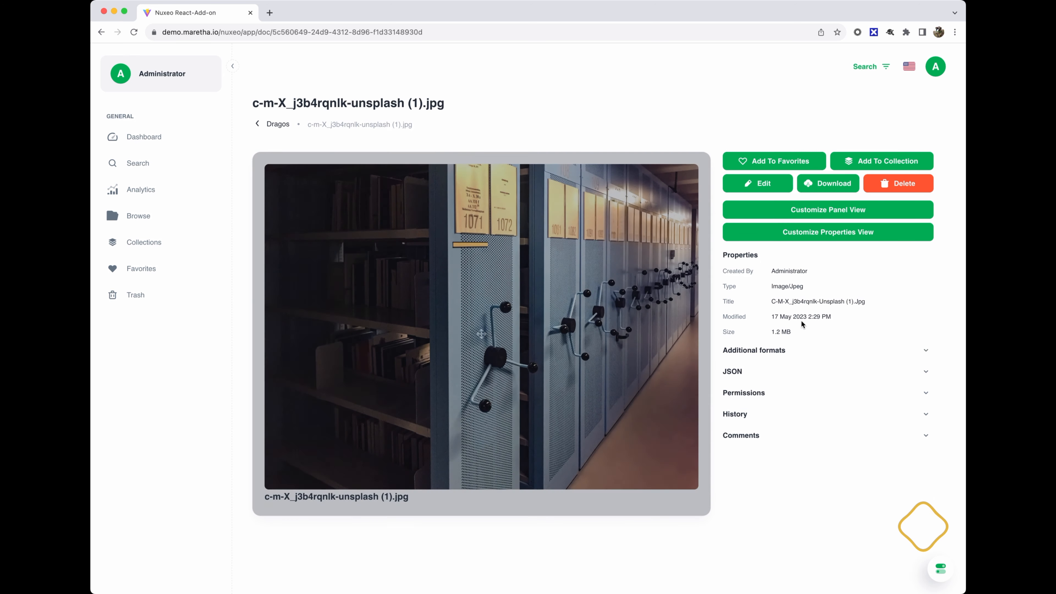
{"action": "left_click", "coordinate": [926, 351]}
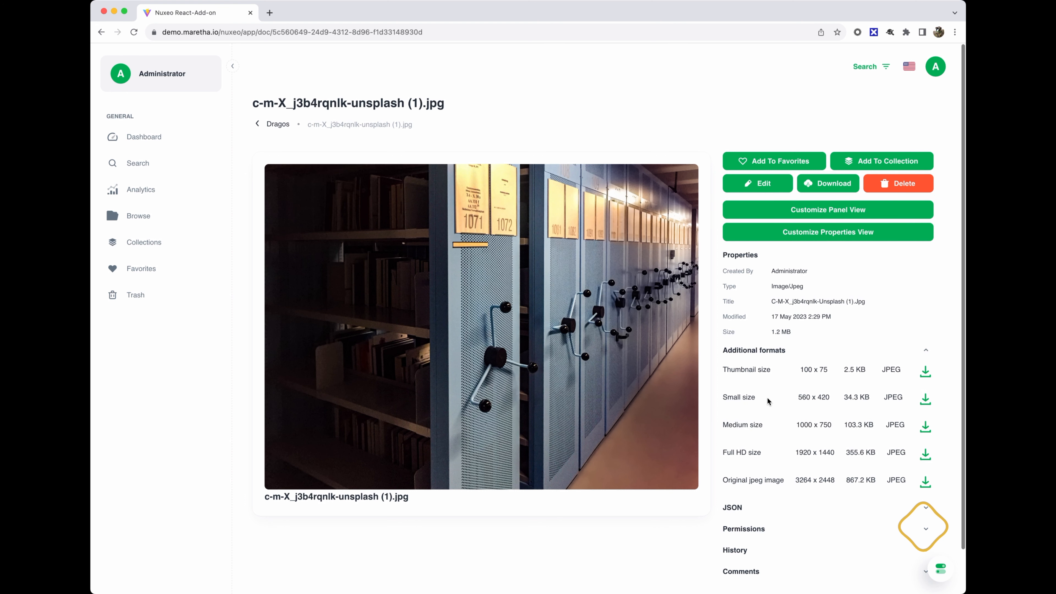
{"action": "left_click", "coordinate": [617, 447]}
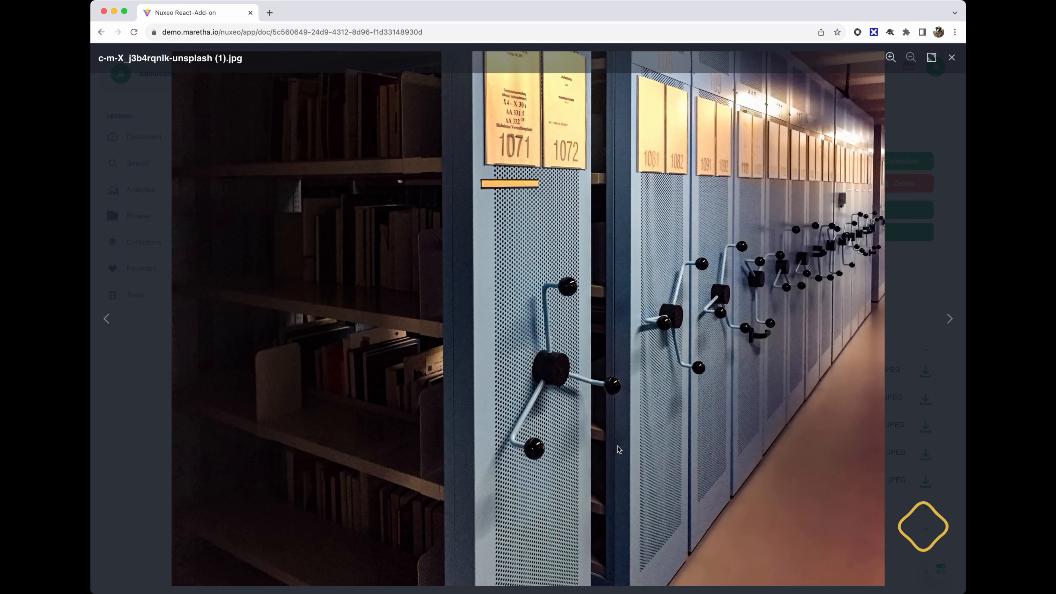
{"action": "left_click", "coordinate": [953, 59]}
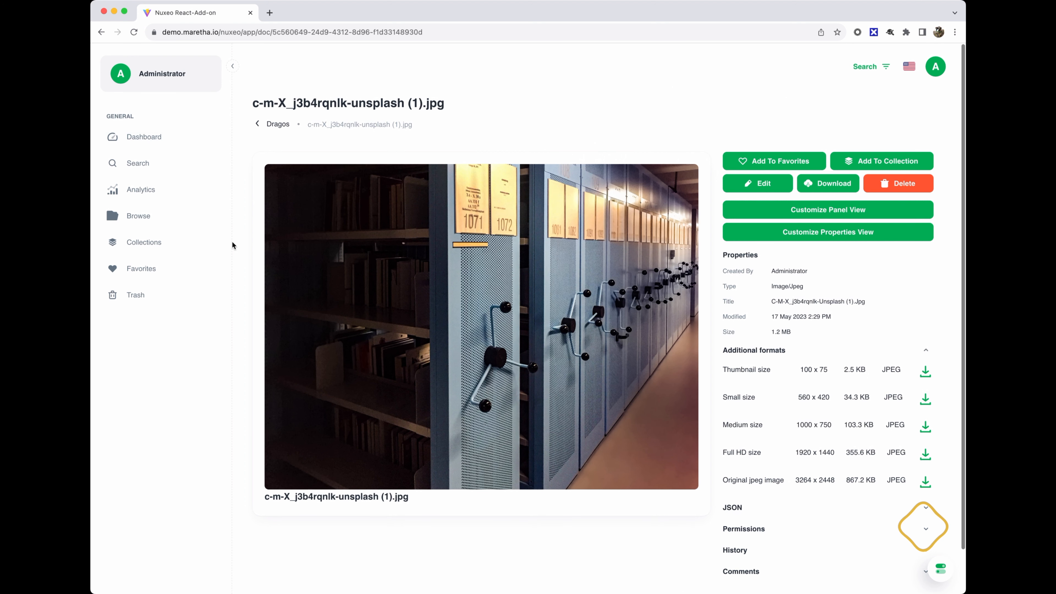
- Return to the dashboard to check the recently edited, recently viewed and favorite documents
{"action": "left_click", "coordinate": [138, 137]}
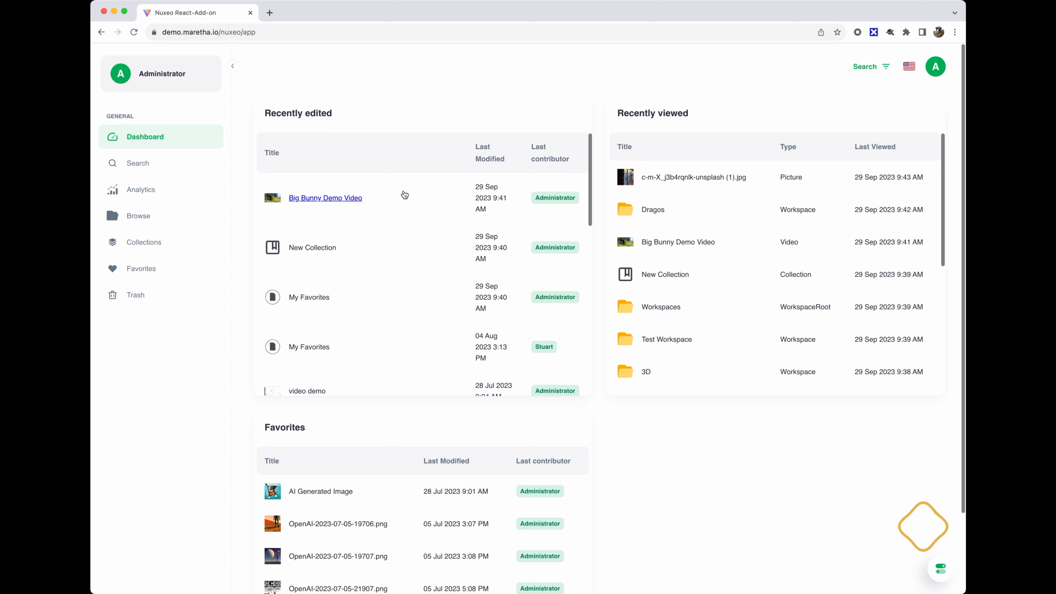